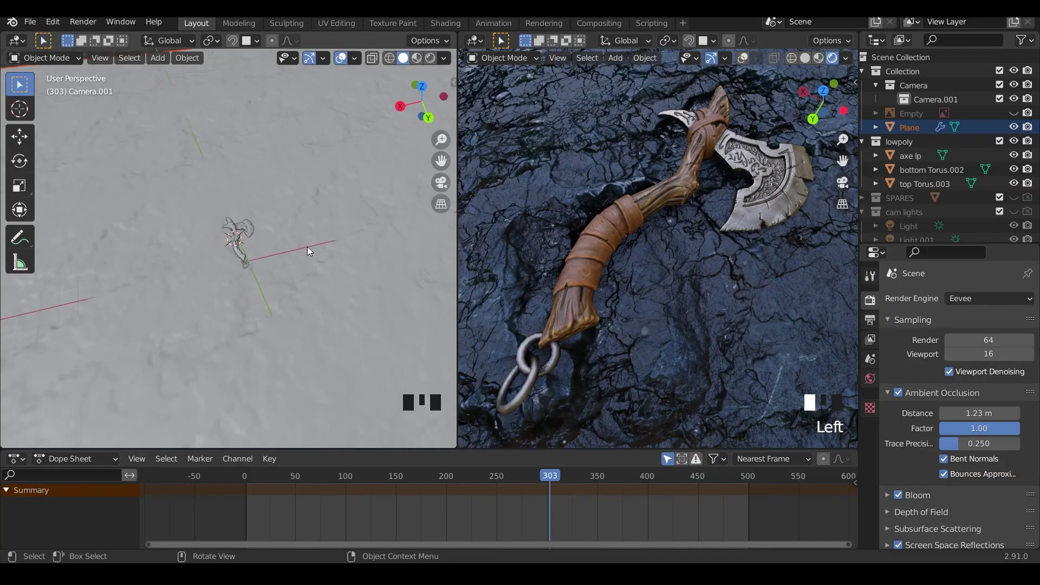
Step: Zoom and orbit the left viewport to an angled view of the axe, then open the File menu
scroll(248, 288, "up", 4)
middle_click_drag(248, 289, 272, 349)
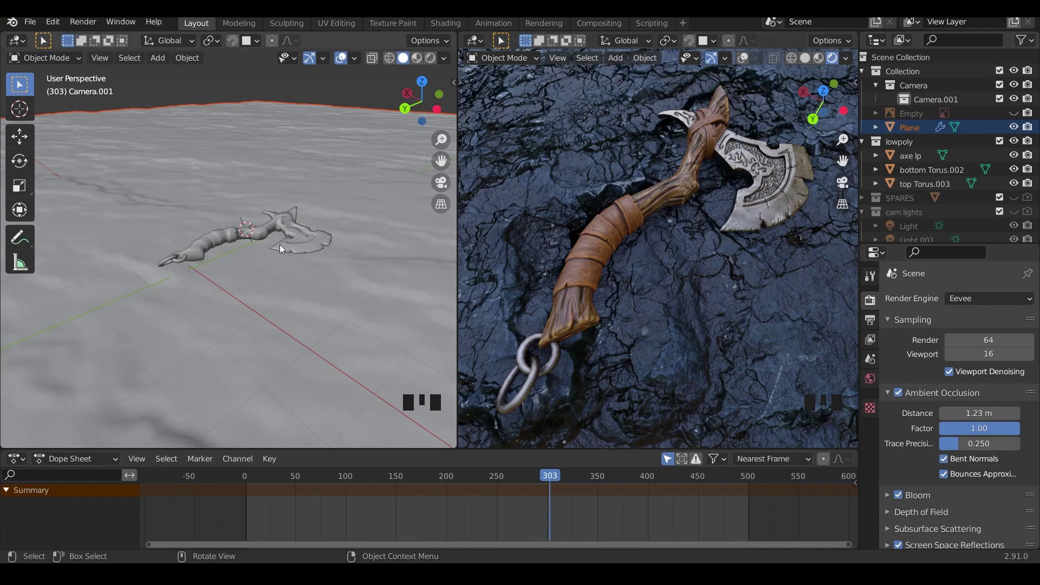
left_click(31, 24)
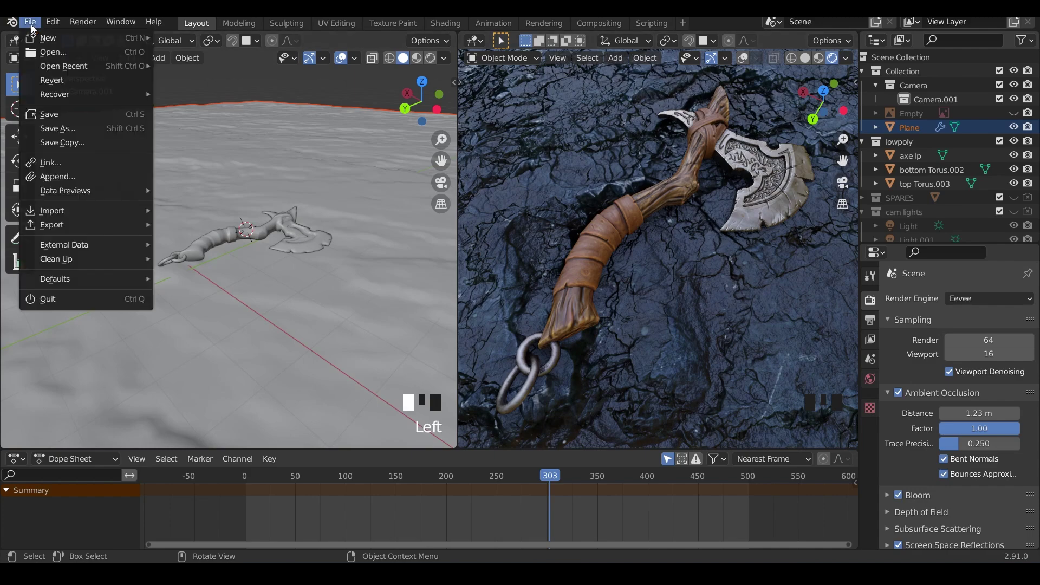
Step: Browse the CinePack append library, peeking into Zooms, Pushes and Pulls before returning to the categories
left_click(65, 173)
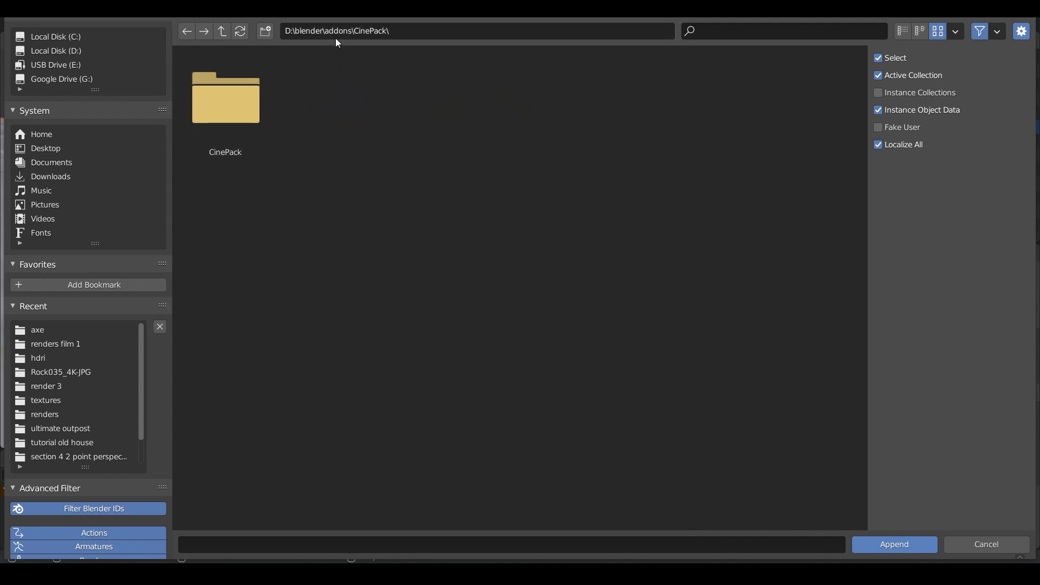
double_click(247, 105)
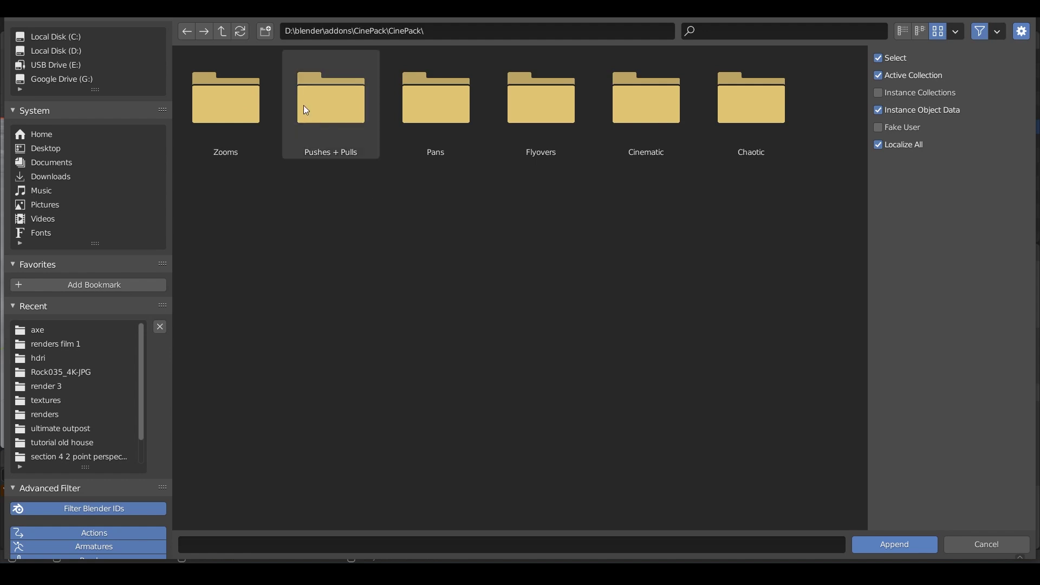
double_click(248, 95)
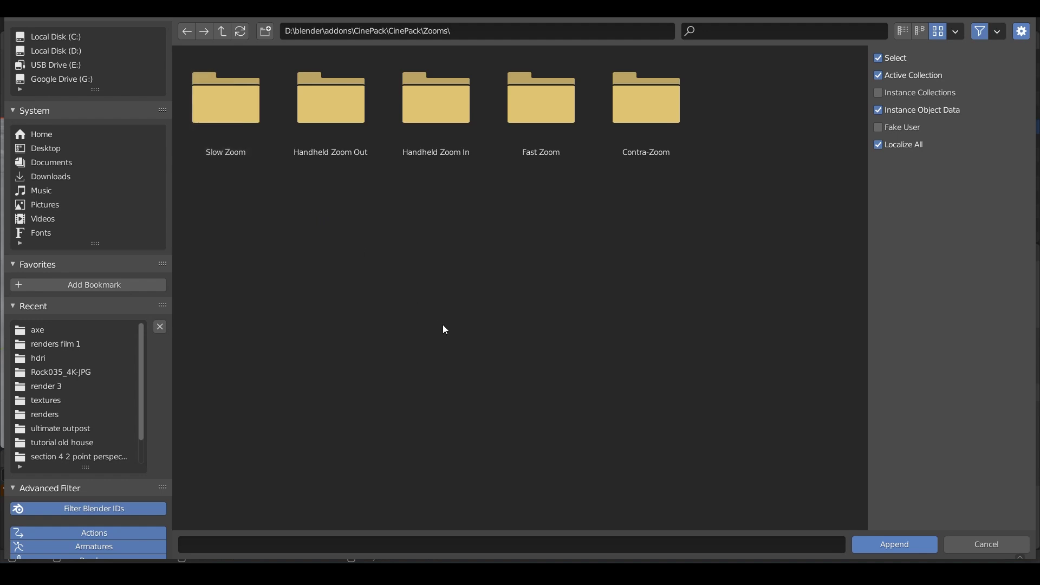
left_click(222, 32)
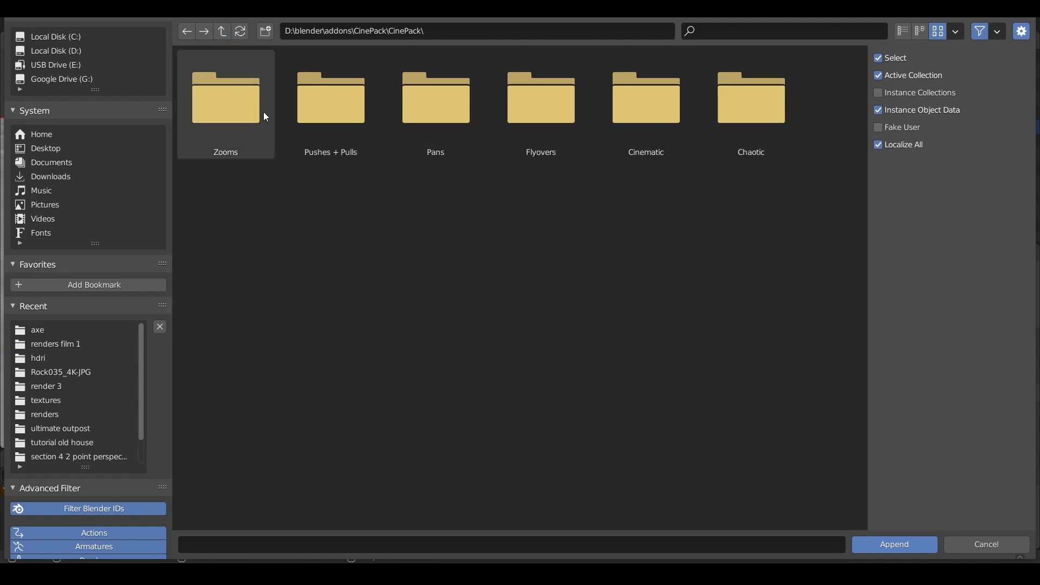
double_click(325, 112)
double_click(234, 114)
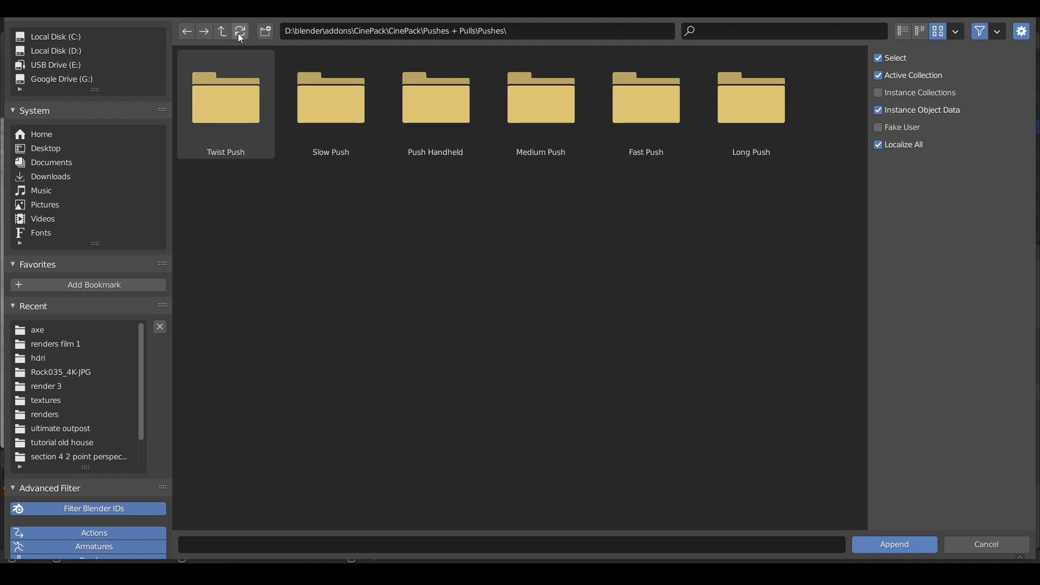
left_click(223, 31)
double_click(343, 130)
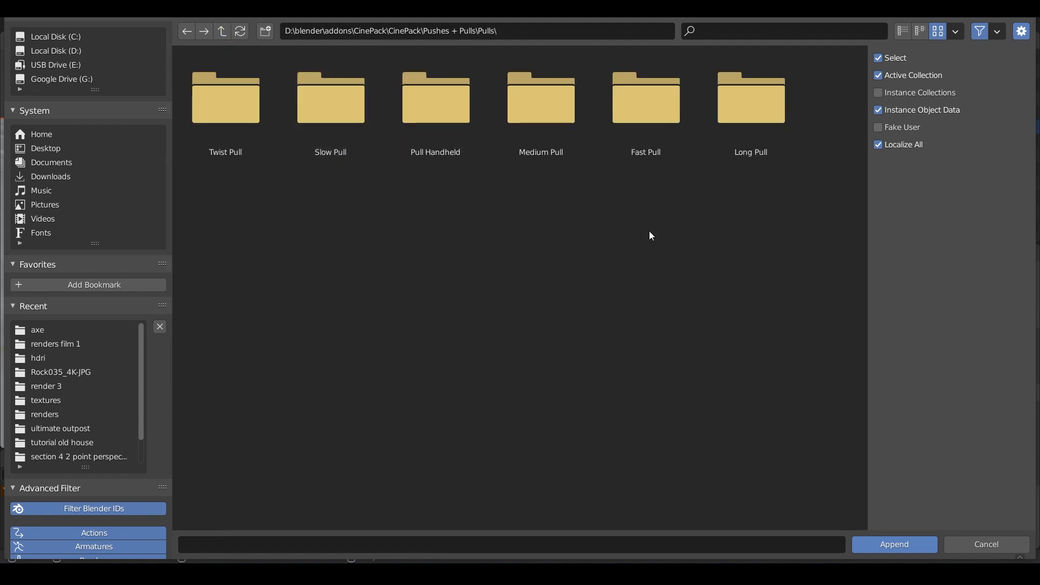
left_click(224, 37)
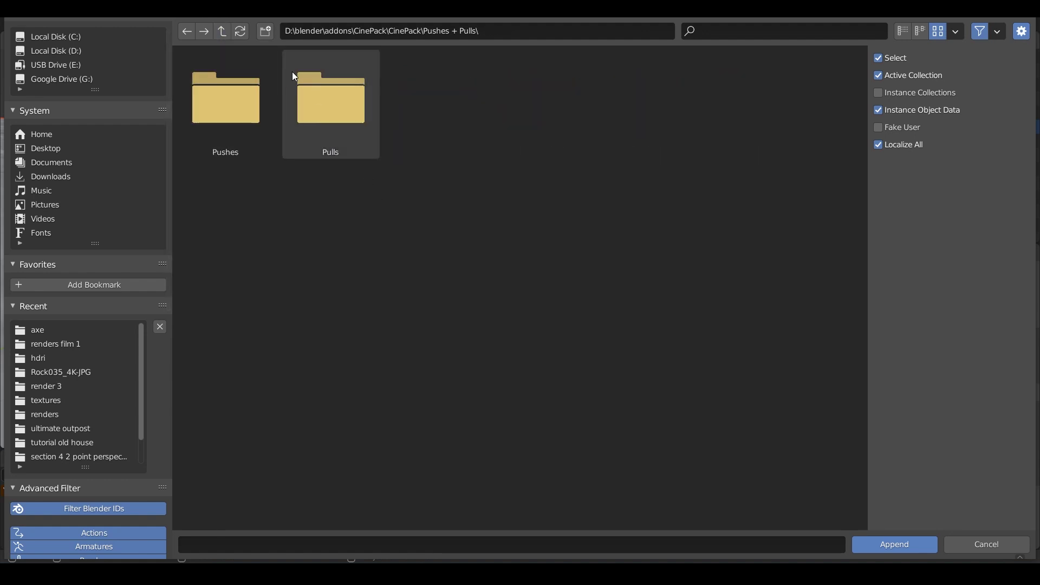
left_click(222, 34)
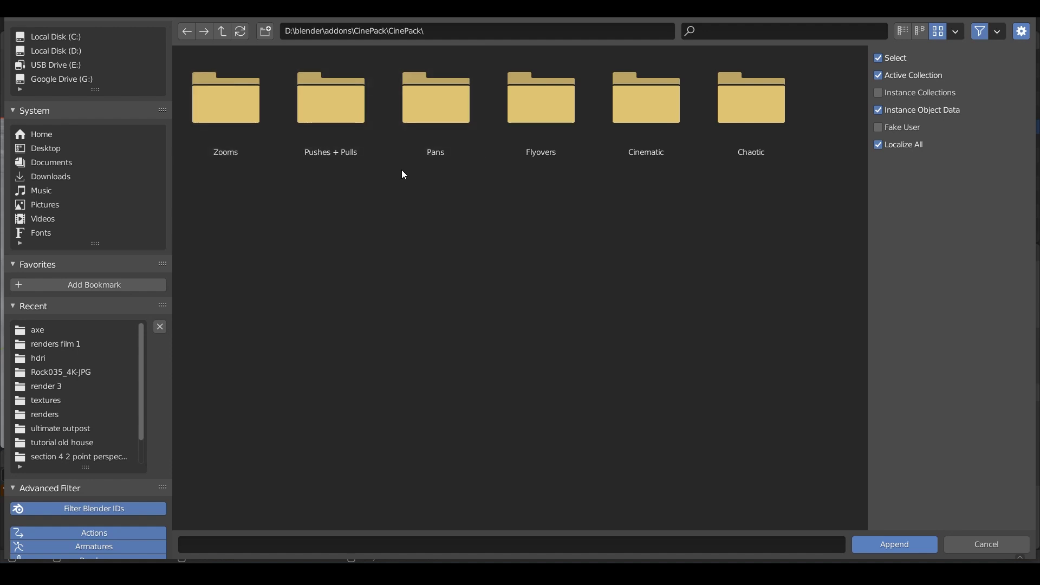
Step: Navigate to Cinematic > Birds Eye Twist > Birds_Eye_Twist.blend > Collection and select Camera
left_click(630, 116)
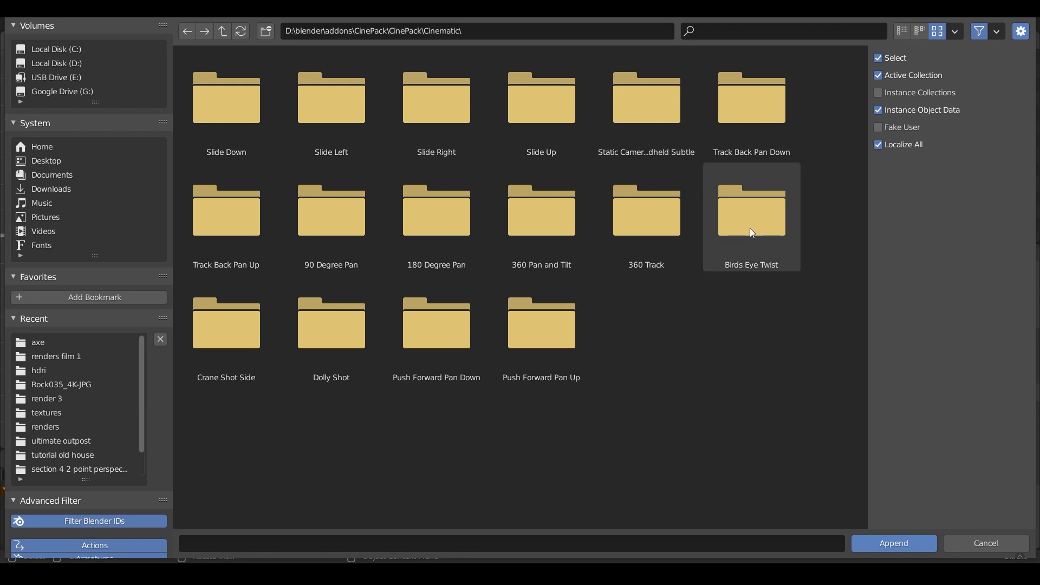
left_click(752, 232)
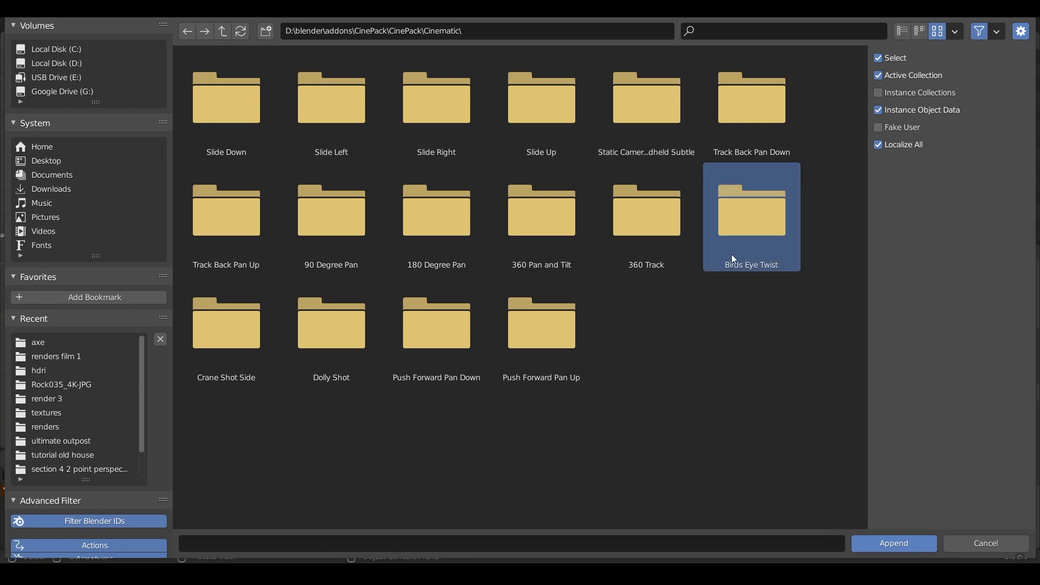
double_click(762, 219)
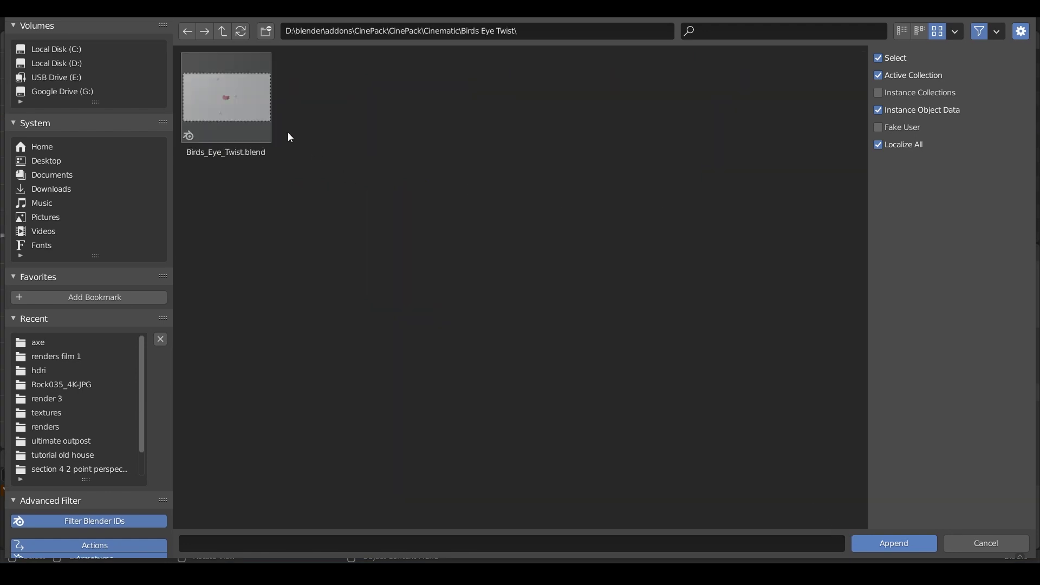
double_click(232, 94)
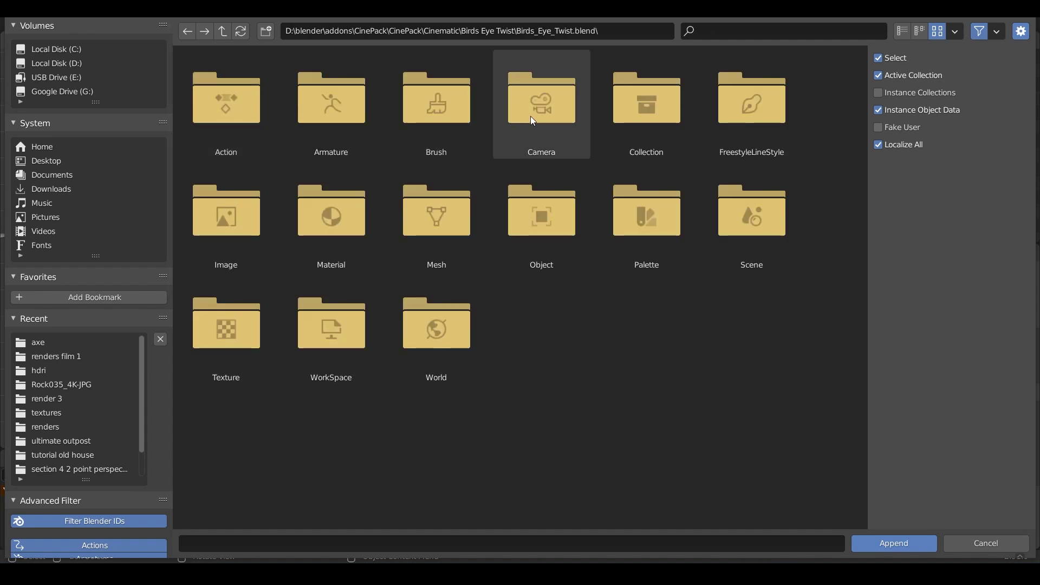
double_click(648, 108)
left_click(229, 112)
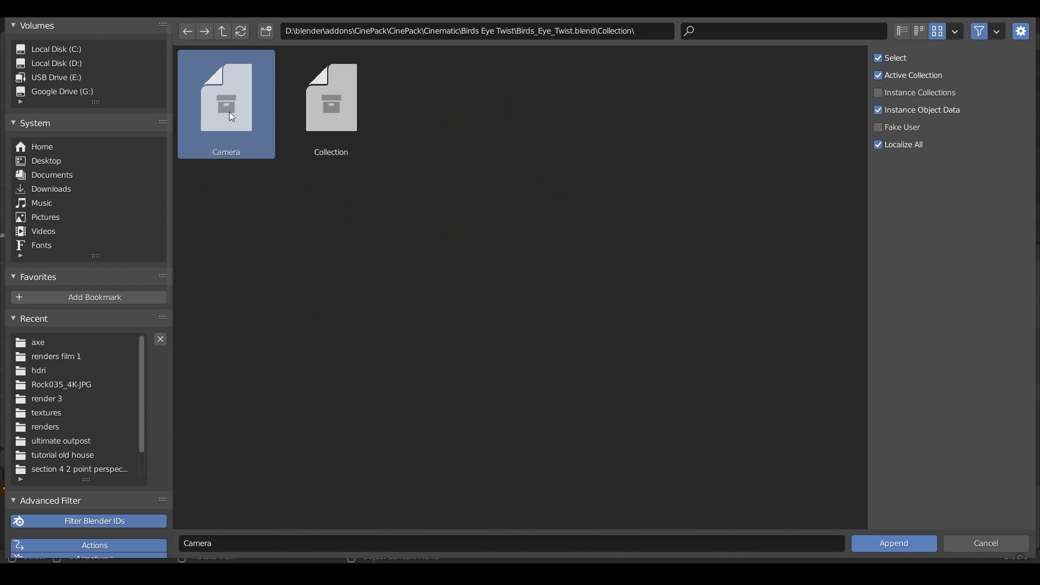
Step: Append the Camera collection, view through the camera on the right, and use top-then-perspective view on the left
left_click(902, 545)
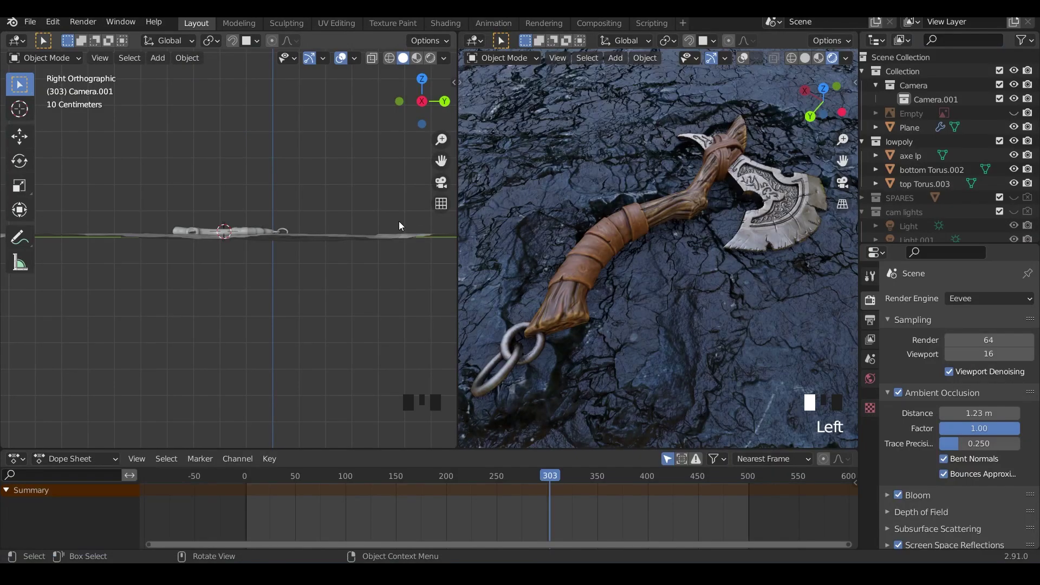
middle_click_drag(399, 226, 331, 237)
scroll(332, 238, "down", 2)
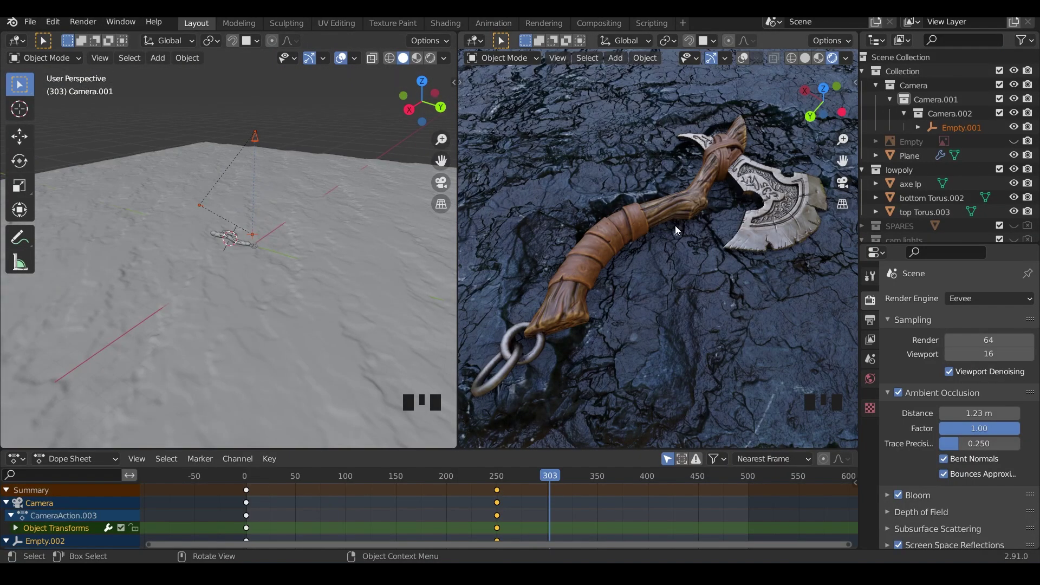
key("KP_0")
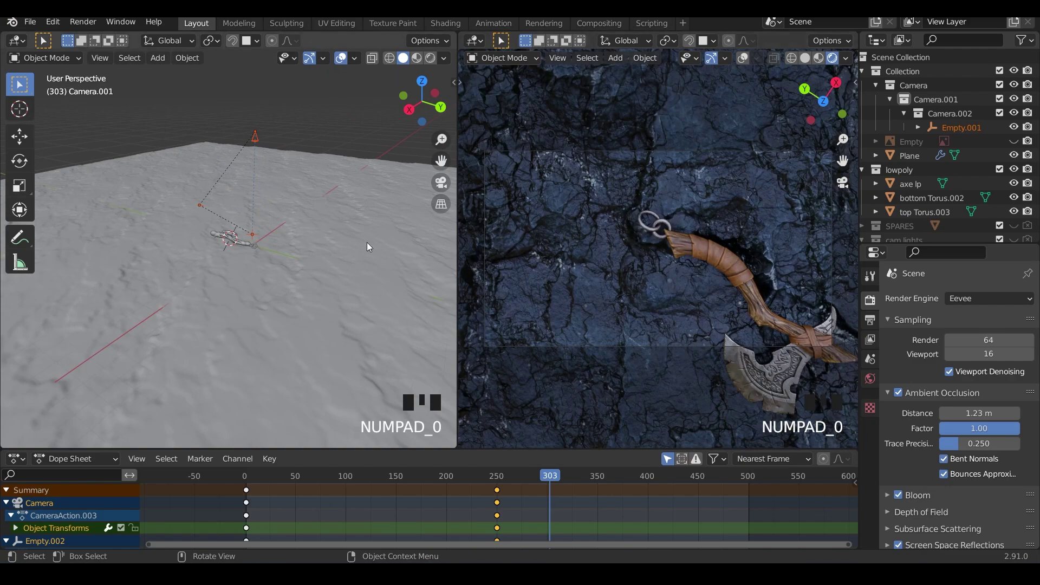
key("KP_7")
scroll(277, 204, "up", 2)
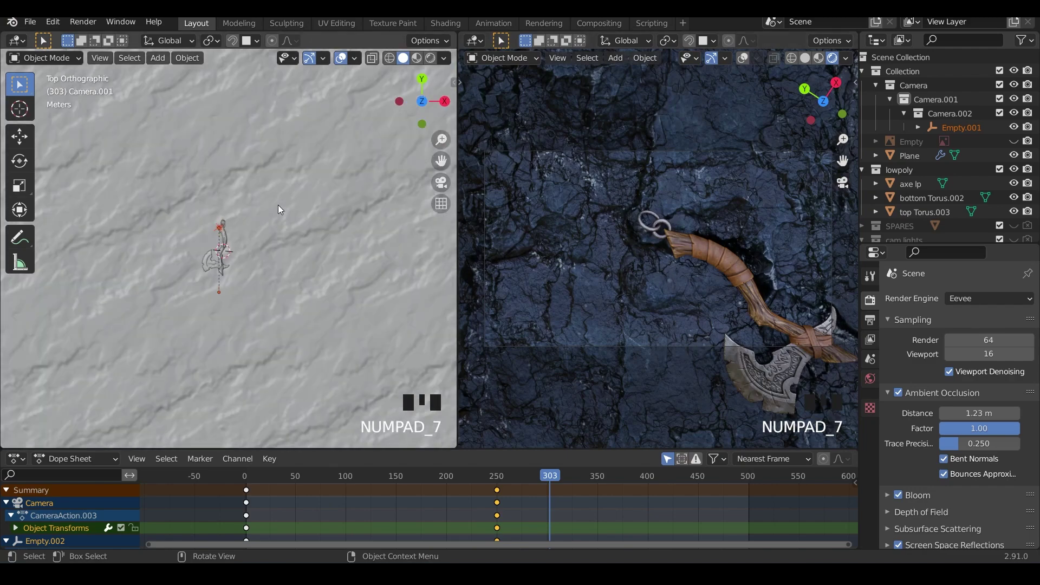
scroll(216, 288, "up", 3)
scroll(217, 288, "up", 2)
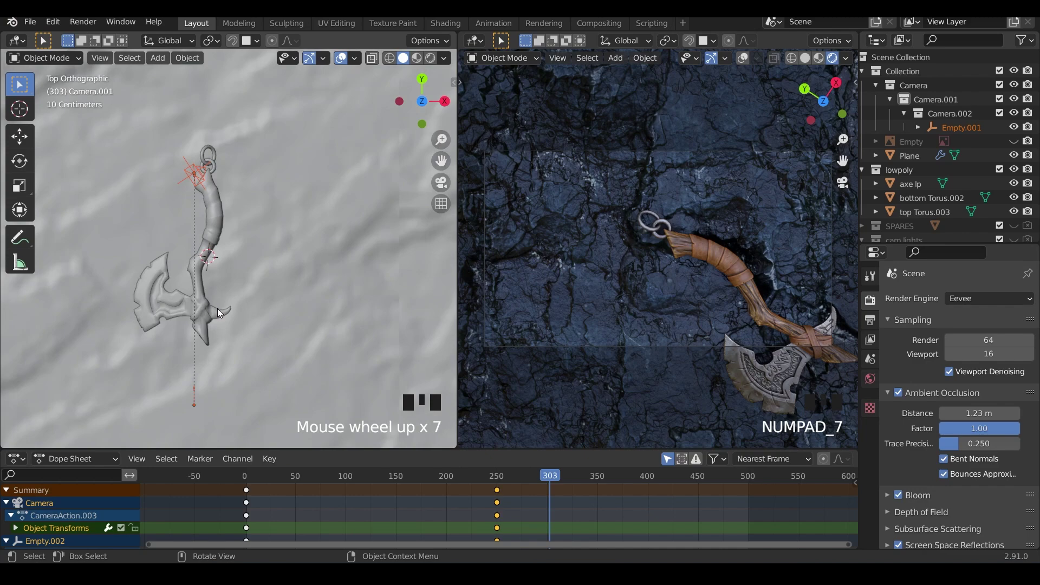
middle_click_drag(217, 307, 286, 233)
scroll(284, 233, "down", 1)
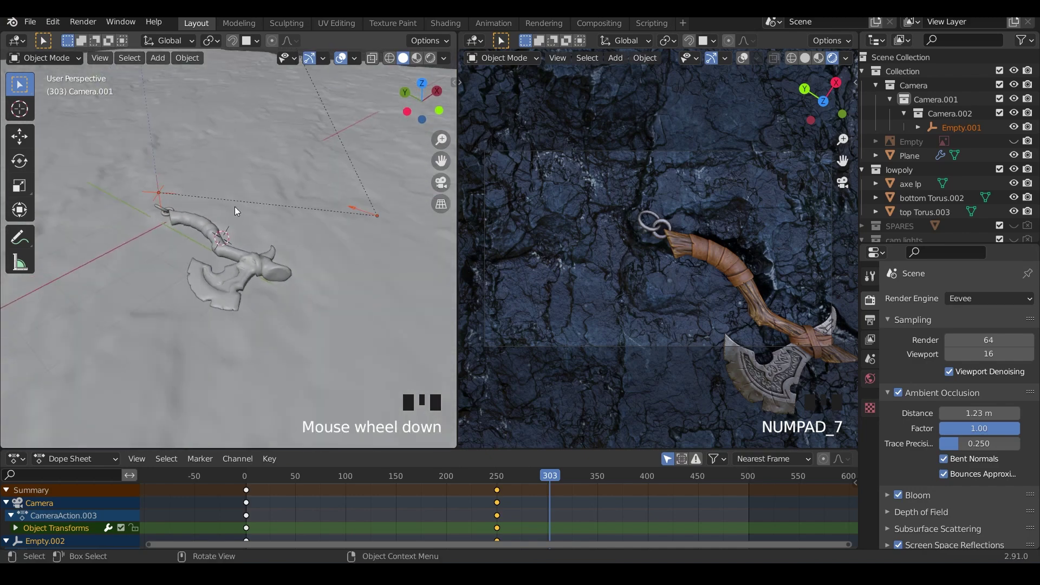
Step: Move the rig's Empty.002 toward the axe, leaving the camera itself in place
left_click(161, 196)
key("g")
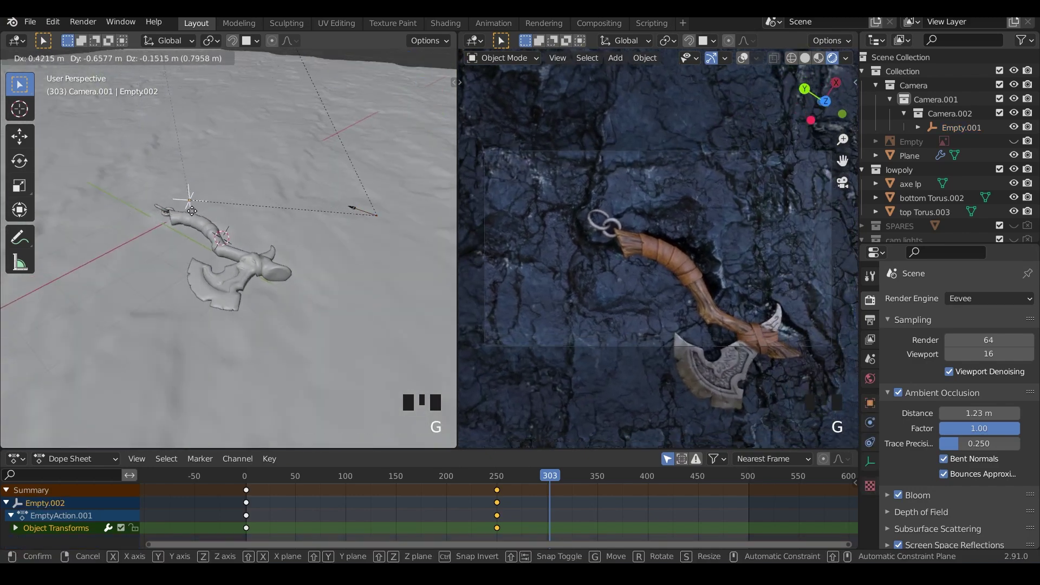
left_click(354, 212)
scroll(366, 215, "down", 4)
left_click(186, 81)
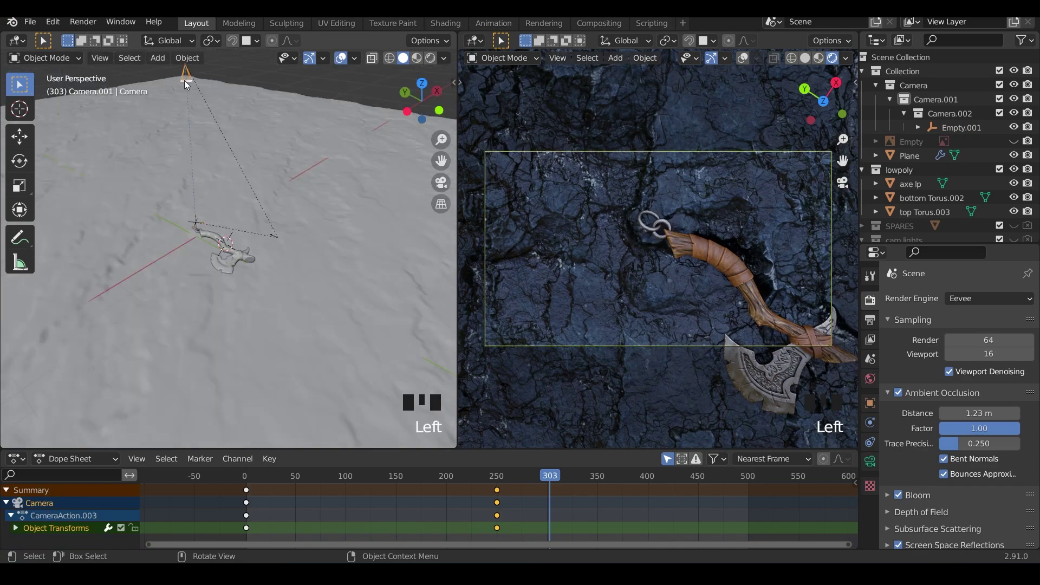
key("g")
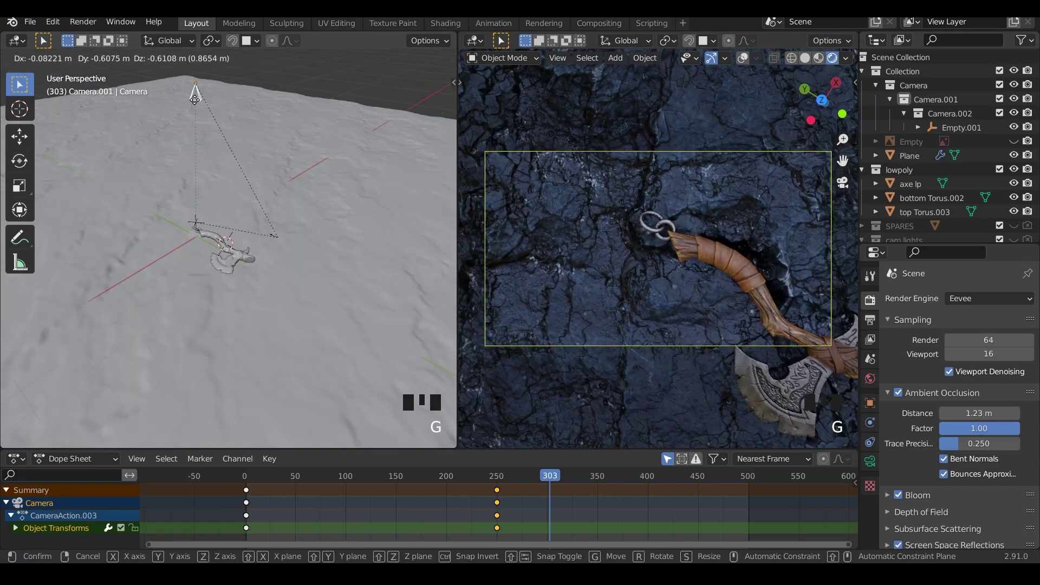
right_click(195, 99)
Step: Move Empty.001 along the axe from the top view to reframe the shot
left_click(277, 238)
key("g")
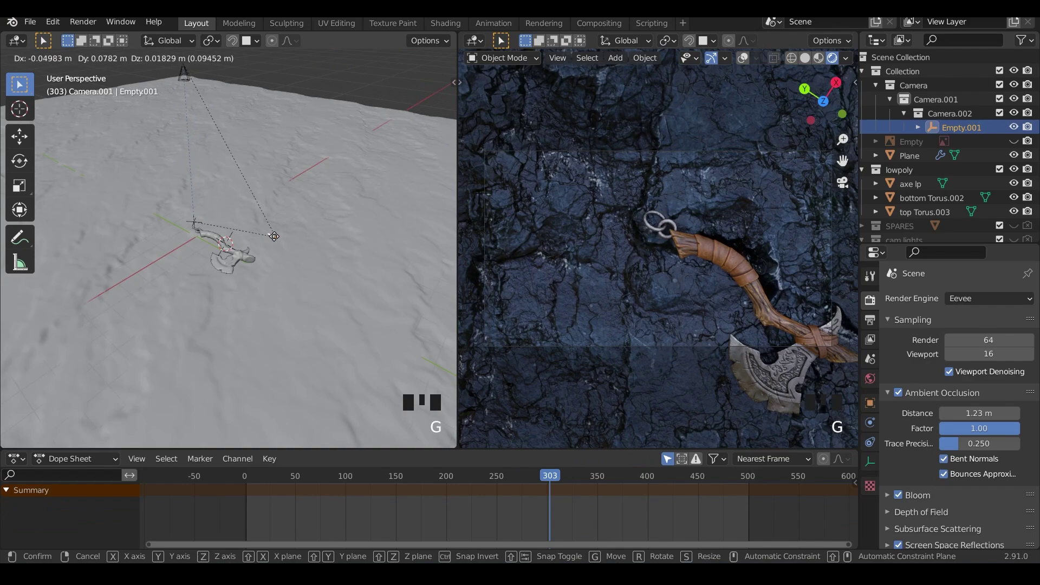
left_click(275, 244)
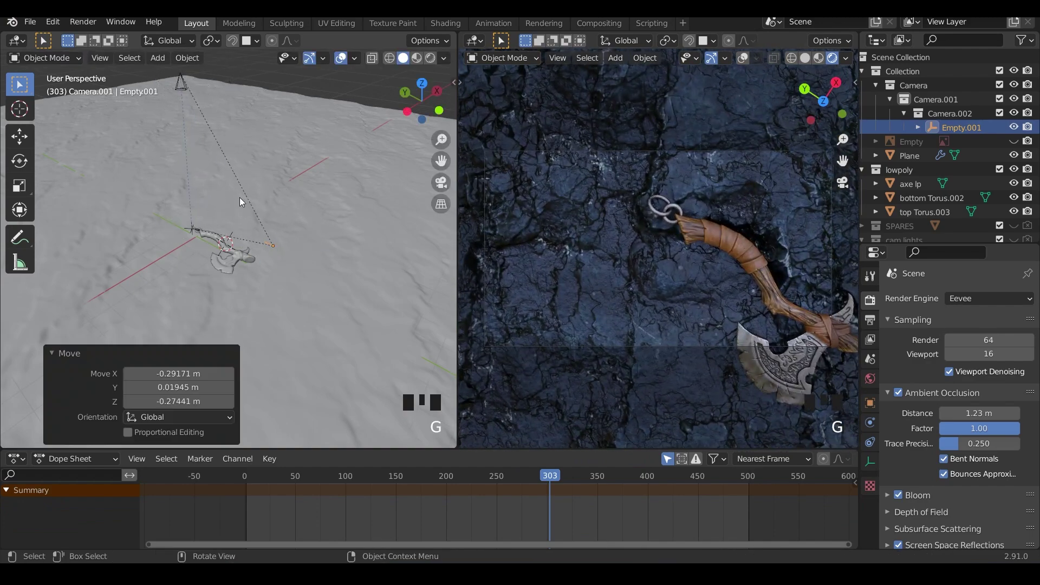
key("KP_7")
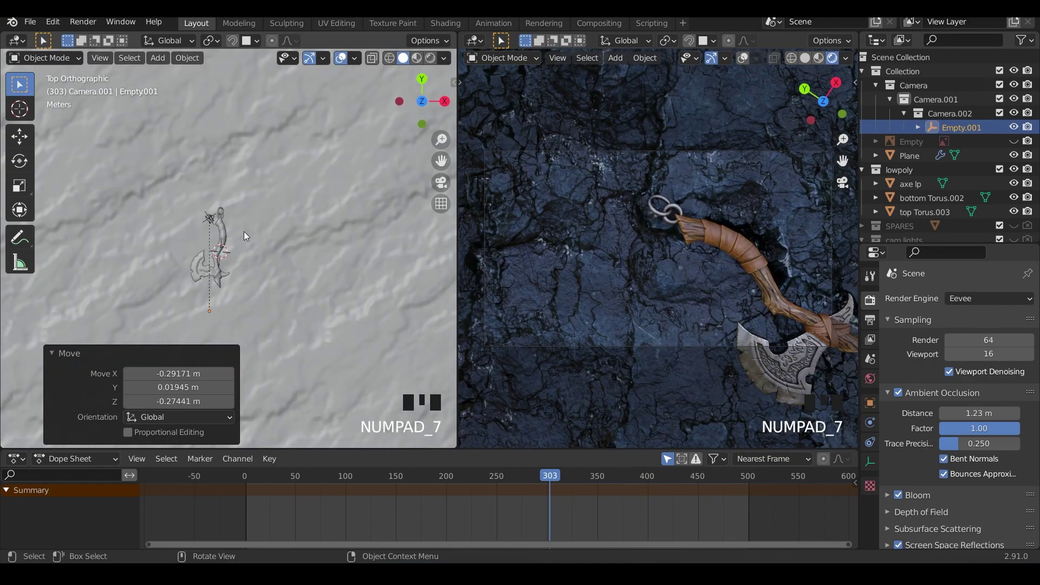
key("g")
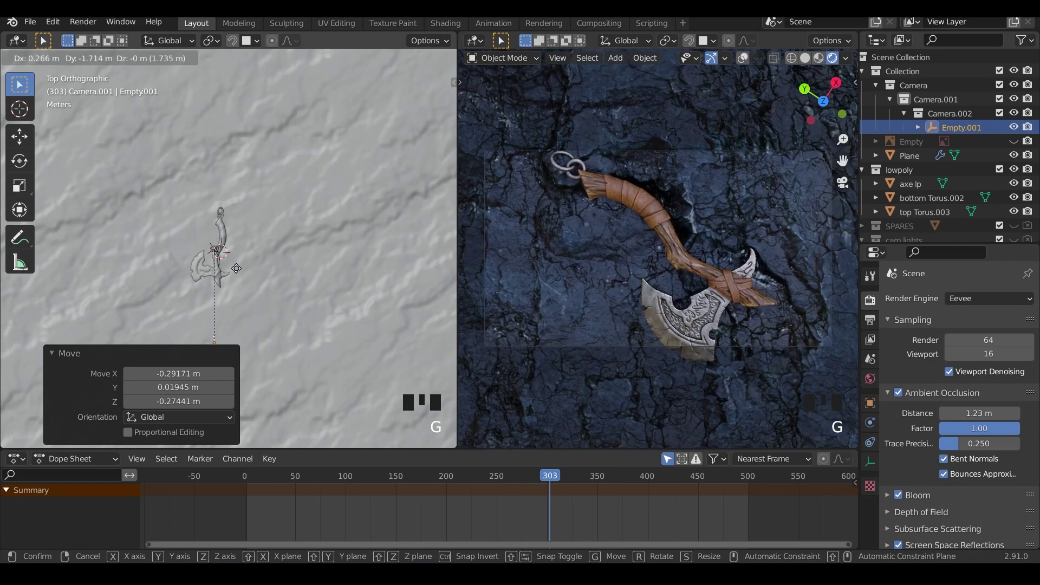
Step: Confirm Empty.001's placement and scrub the timeline to frame 250 to preview the camera move
left_click(235, 269)
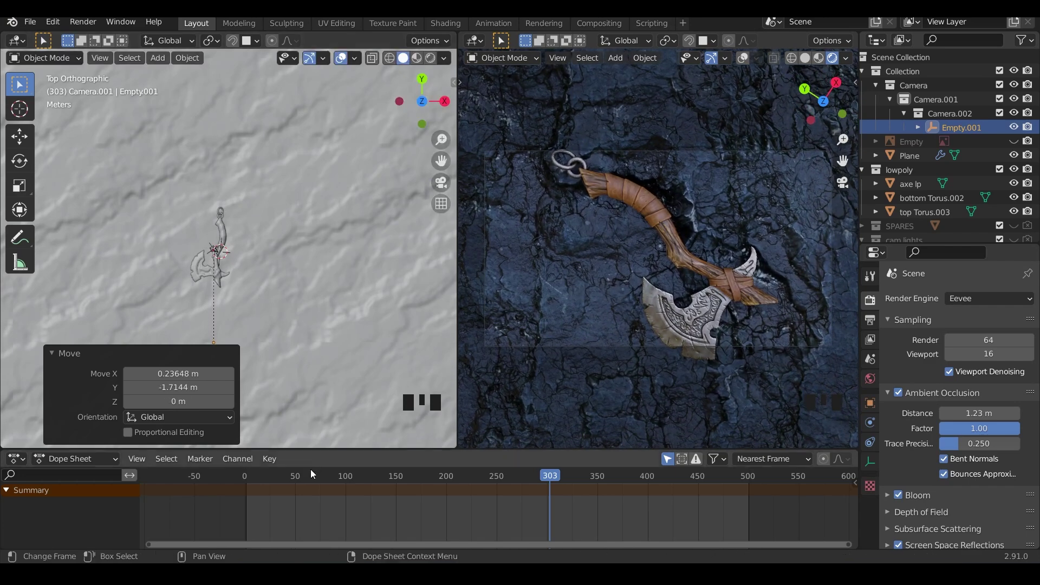
left_click_drag(252, 473, 496, 463)
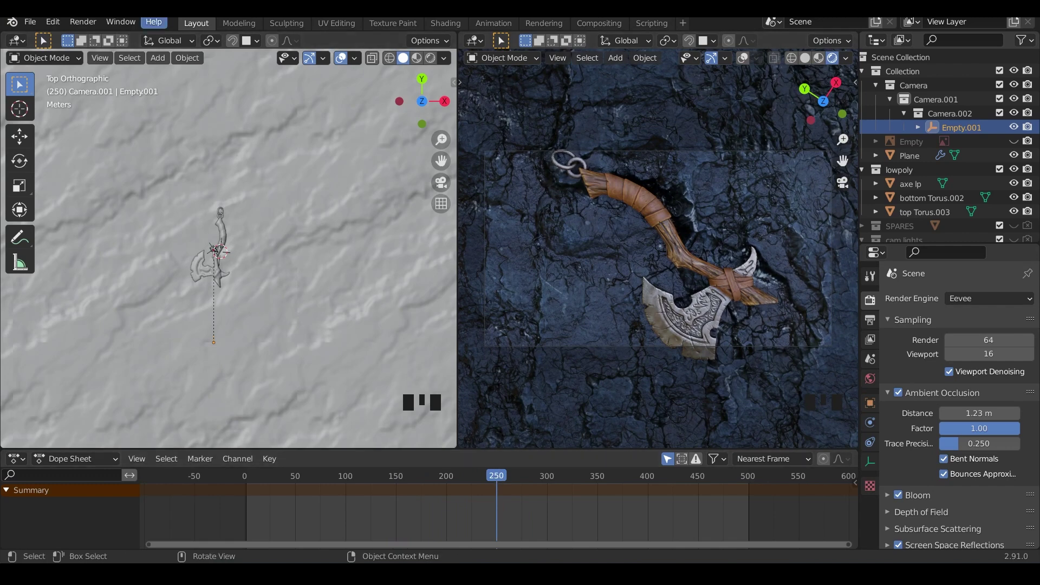
Step: Append the Camera collection from CinePack\Flyovers\Helicopter Flyover_002\Helicopter_Flyover_002.blend
left_click(29, 22)
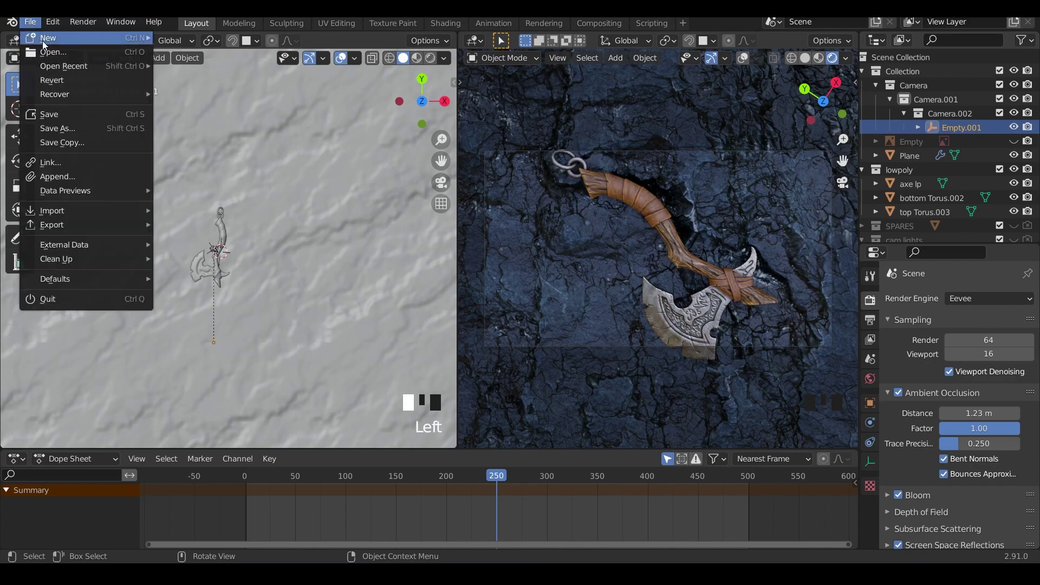
left_click(74, 177)
key("BackSpace")
key("BackSpace")
key("BackSpace")
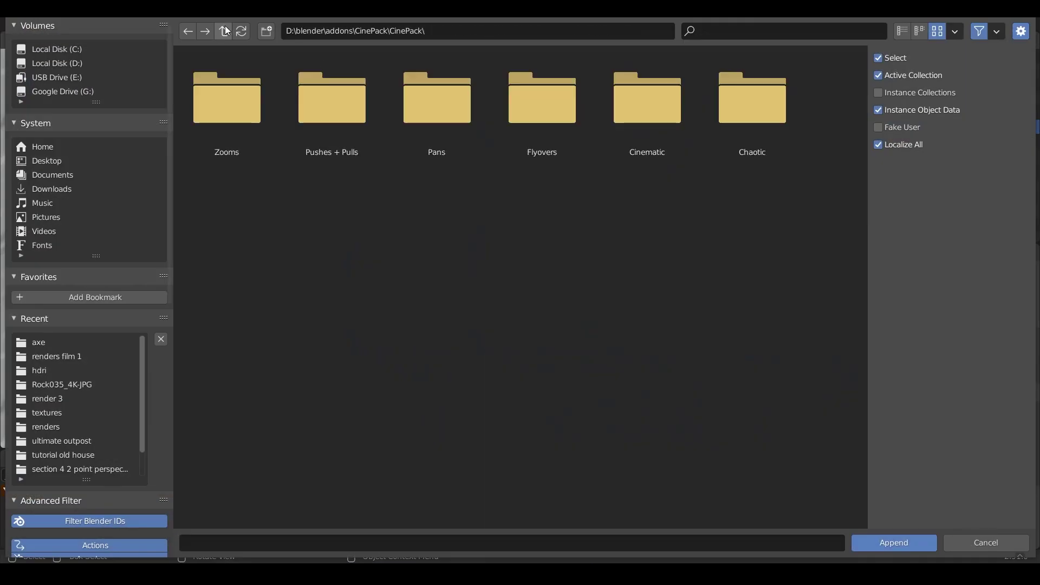
double_click(574, 116)
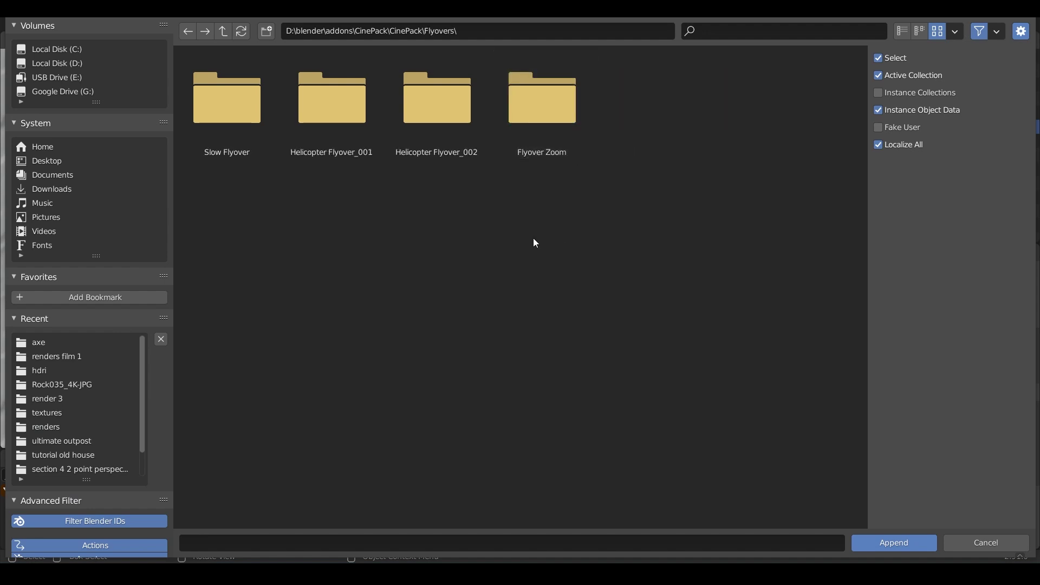
double_click(457, 125)
left_click(220, 123)
double_click(220, 124)
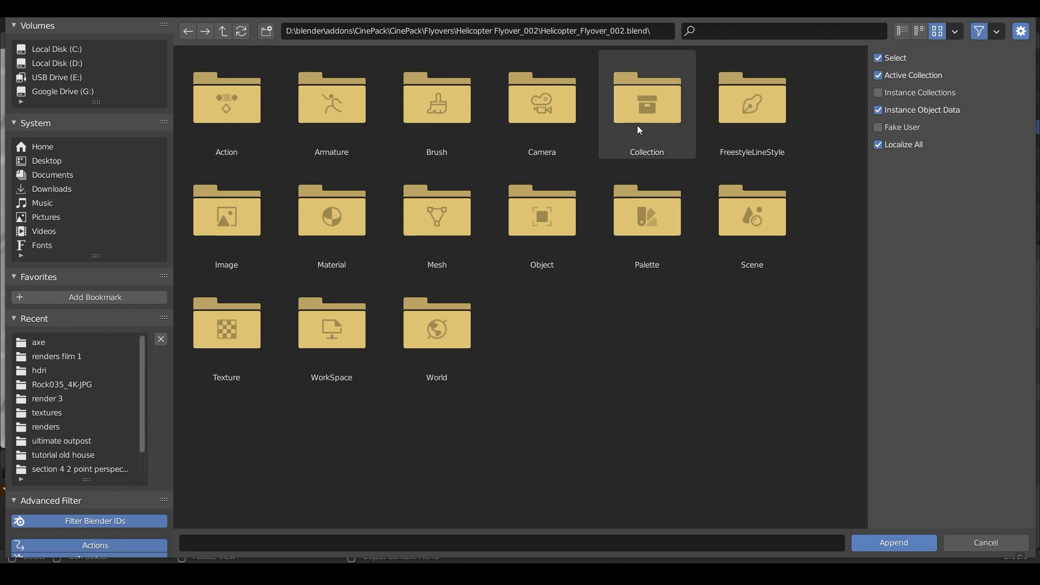
double_click(644, 112)
double_click(223, 106)
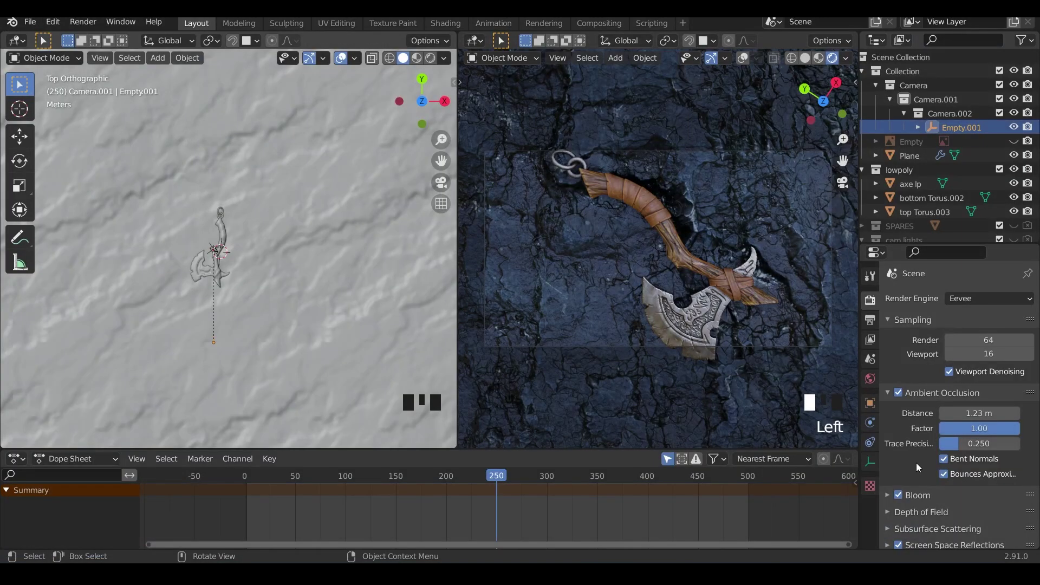
Step: Look through the Camera.001 flyover camera and scrub early frames to preview the helicopter flight
middle_click_drag(287, 340, 359, 223)
scroll(356, 223, "down", 3)
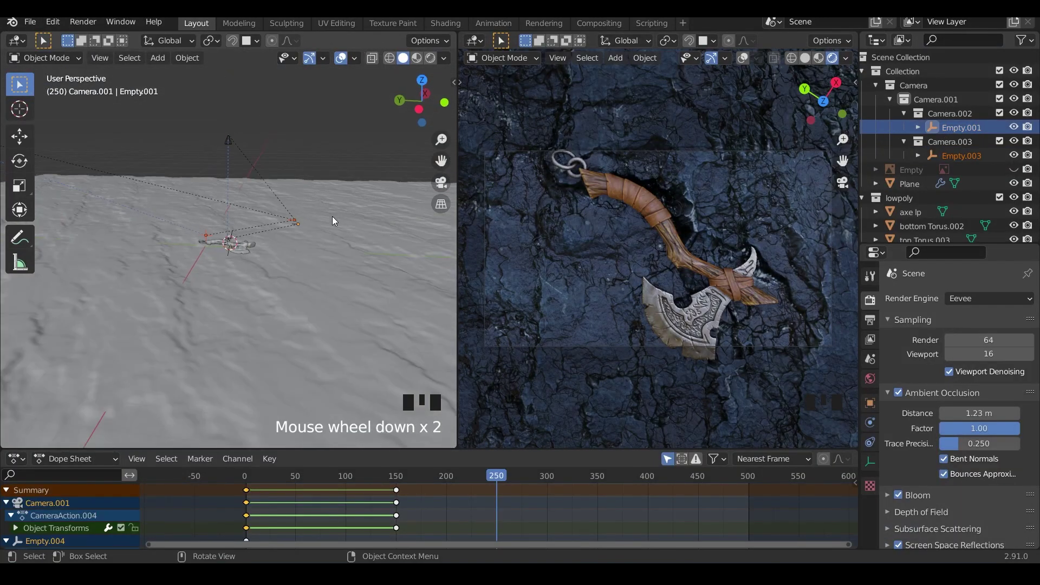
scroll(216, 245, "down", 3)
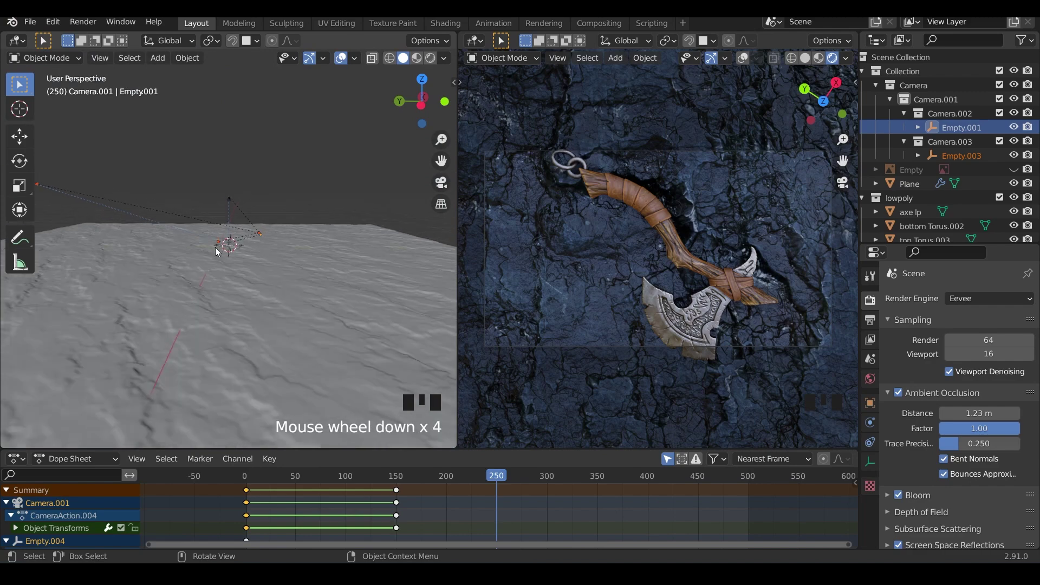
scroll(90, 177, "down", 1)
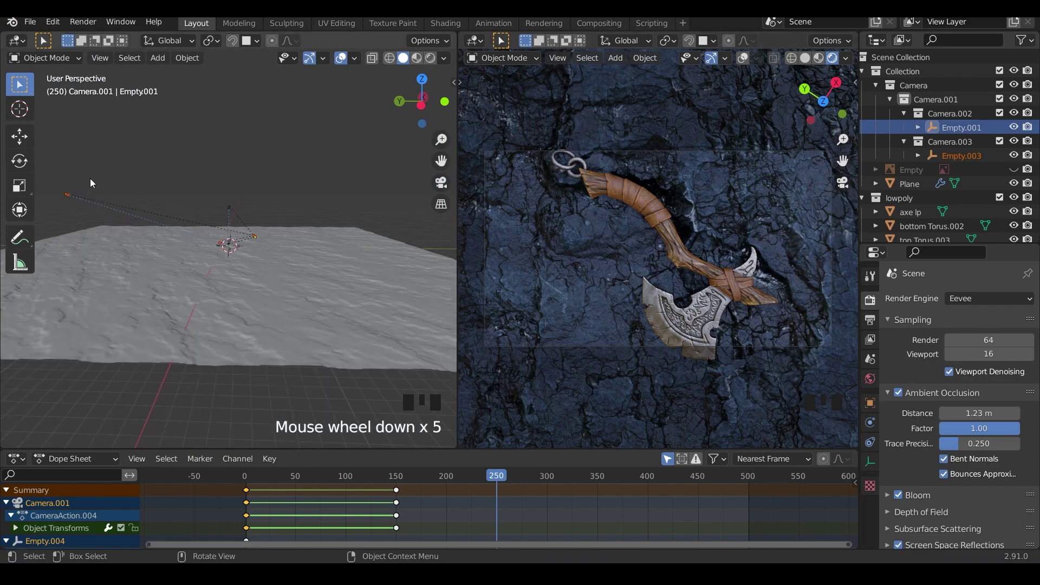
left_click(65, 194)
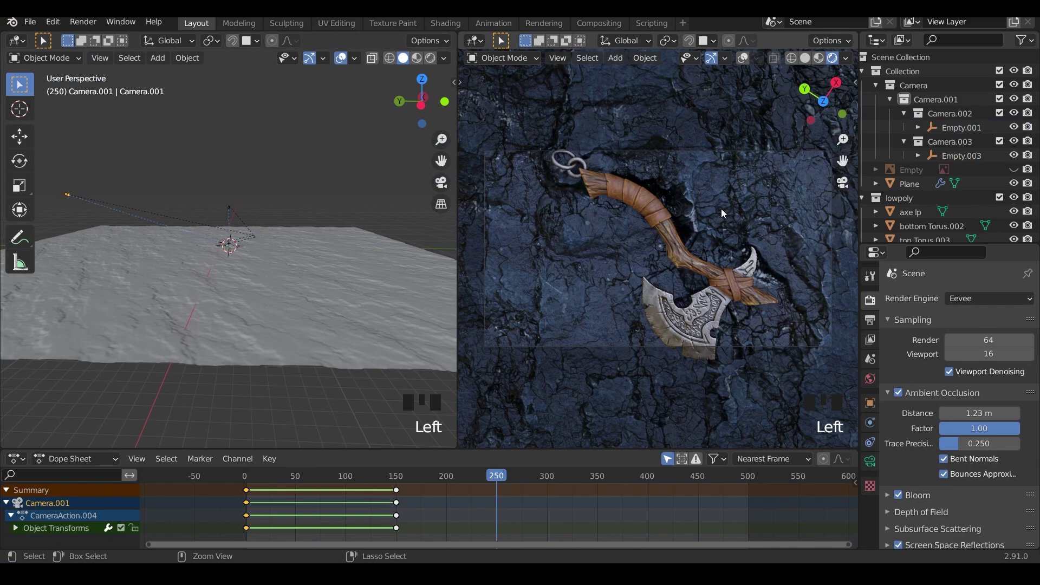
key("ctrl+KP_0")
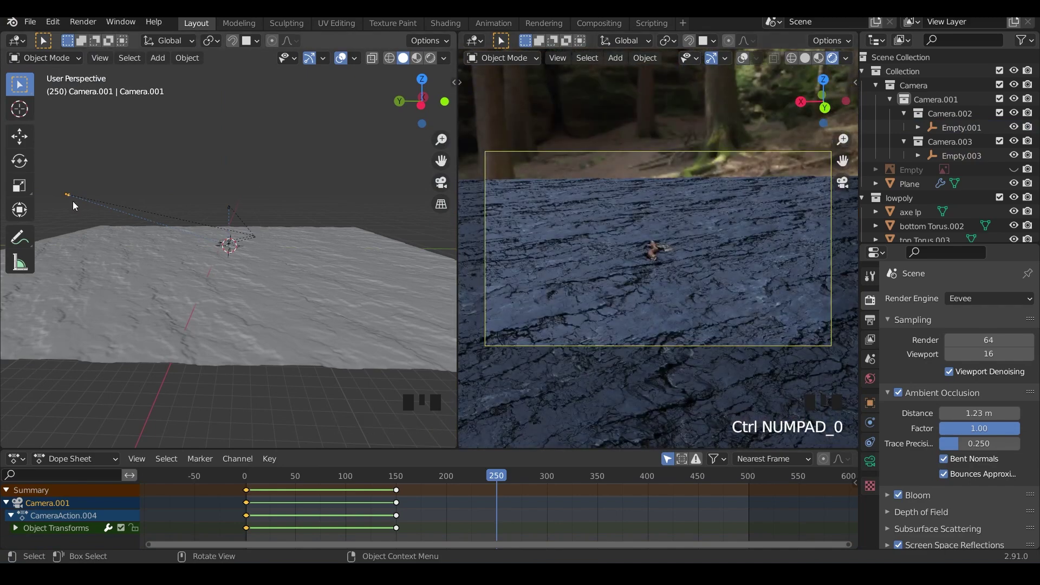
left_click_drag(255, 478, 326, 486)
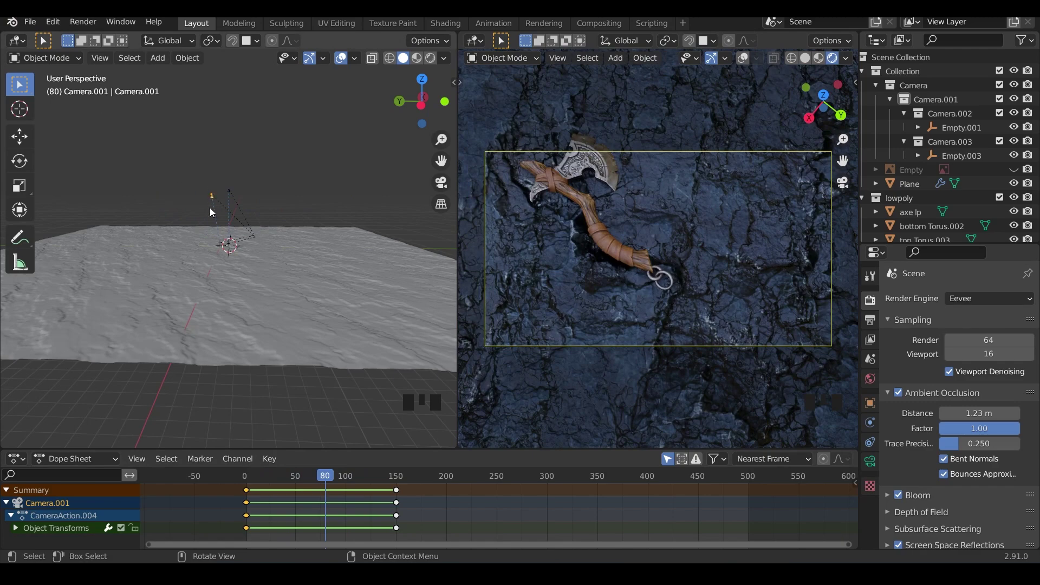
Step: Select Empty.004 and Empty.003 along with the camera and delete the helicopter flyover rig
scroll(210, 209, "up", 5)
left_click(203, 230, "shift")
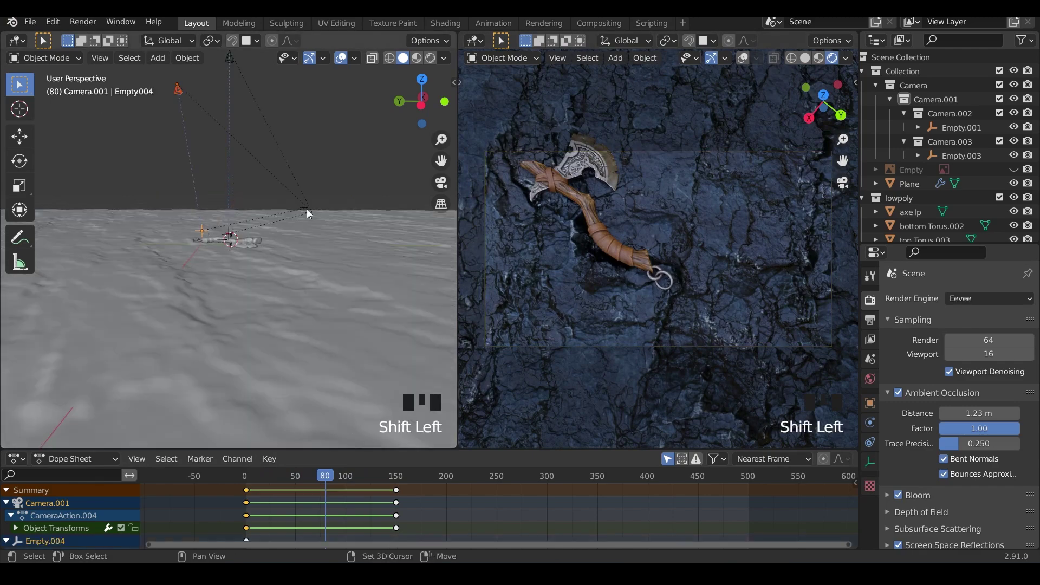
left_click(305, 209, "shift")
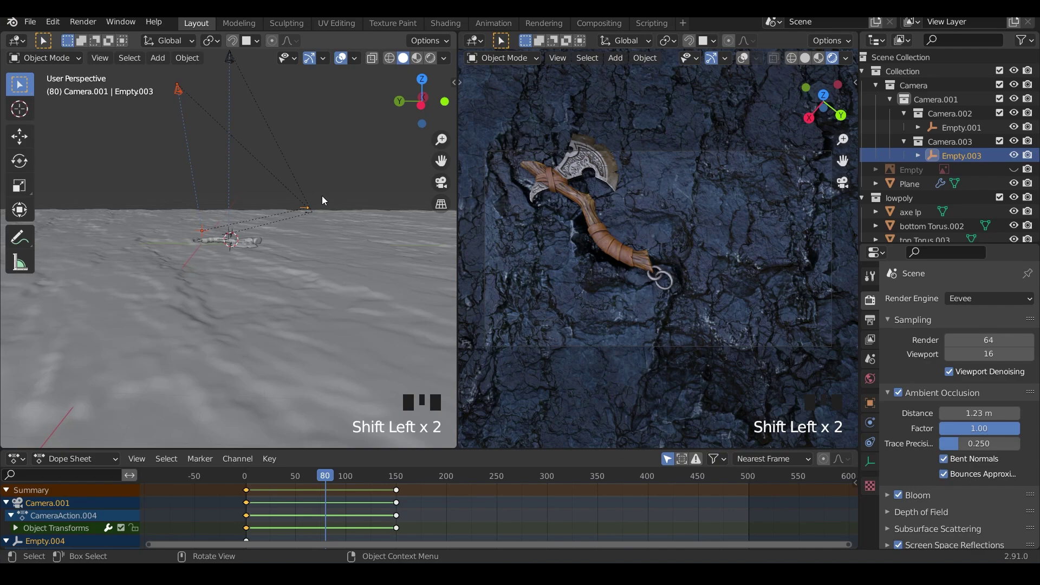
key("Delete")
Step: Append the Camera collection from Flyovers\Slow Flyover\Slow_Flyover.blend
left_click(30, 22)
left_click(48, 175)
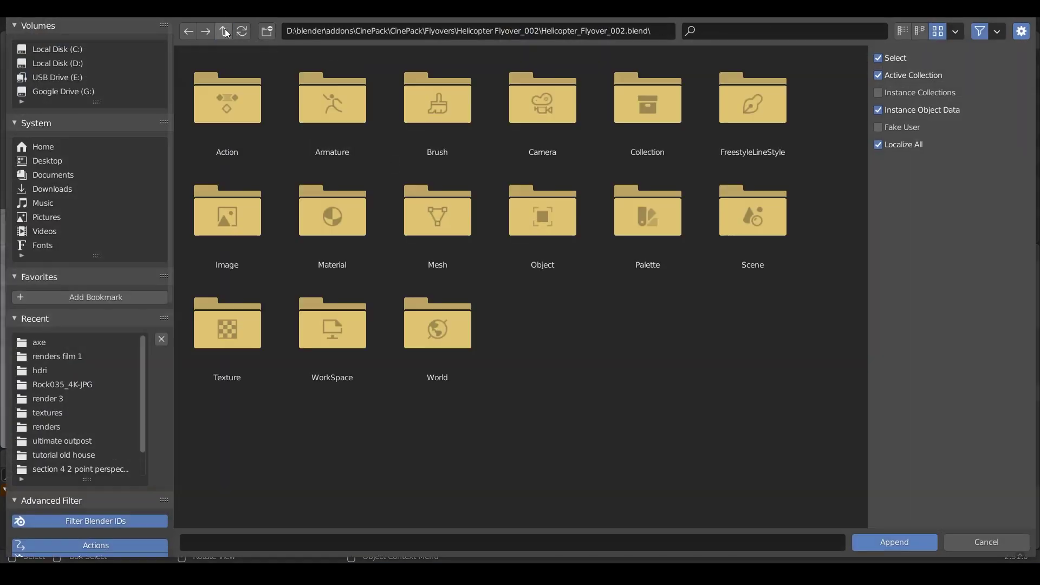
left_click(224, 31)
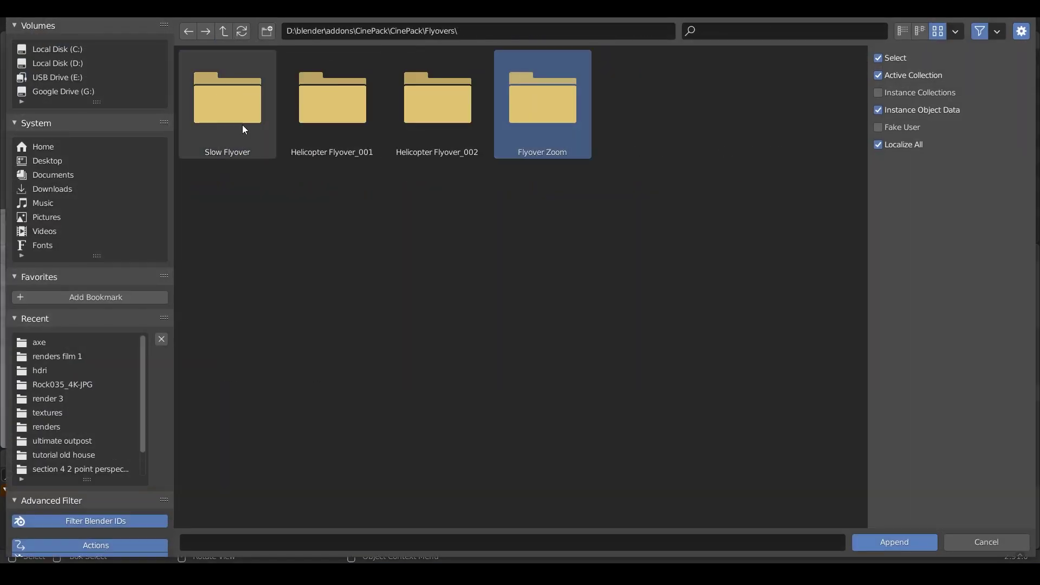
double_click(233, 117)
double_click(227, 115)
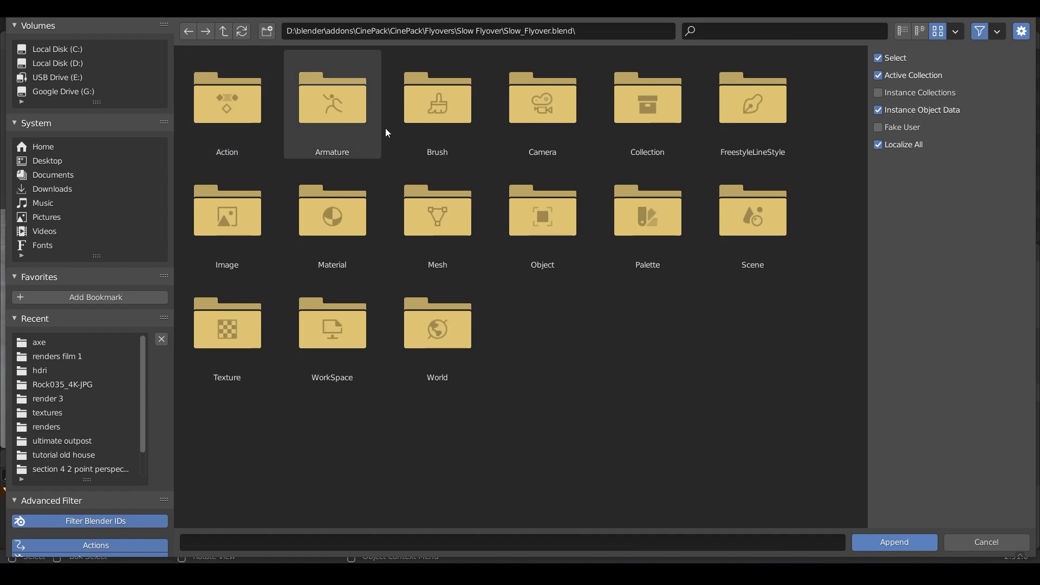
double_click(659, 113)
left_click(244, 114)
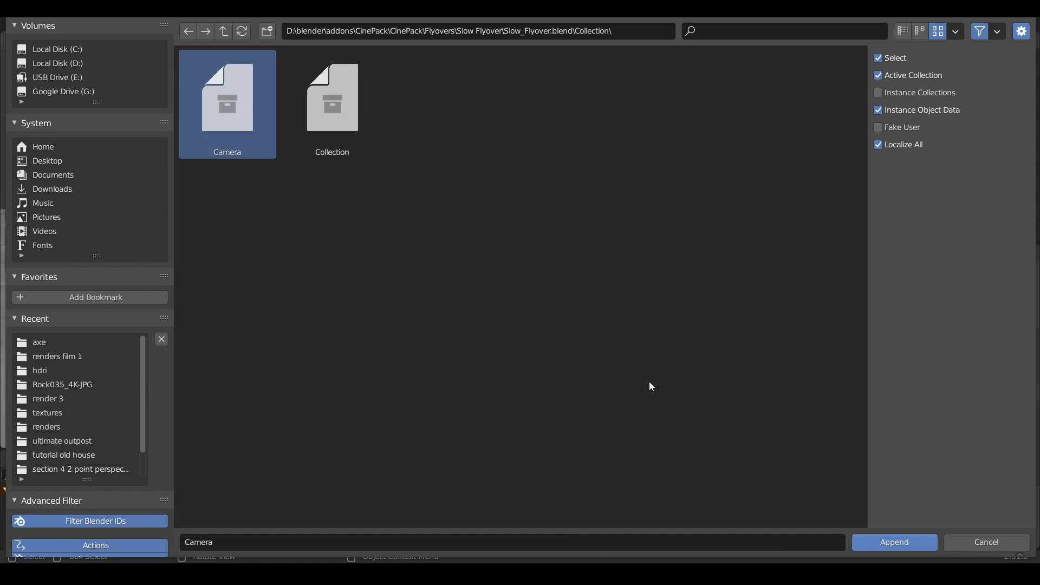
left_click(892, 539)
Step: Move the rig's path point -1.941 m along Y from top view and make Camera.001 the active camera
scroll(328, 217, "down", 2)
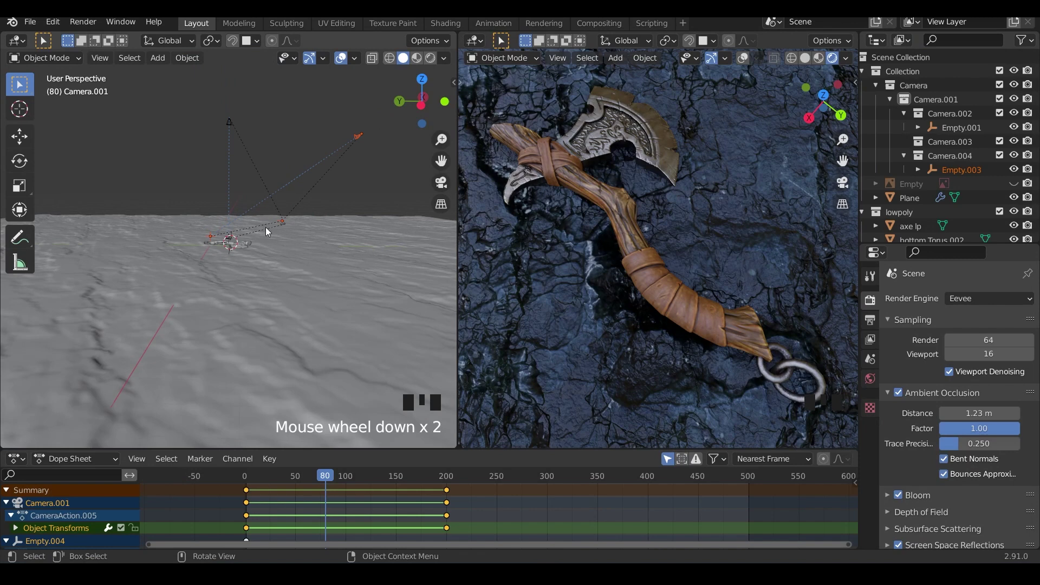
key("KP_7")
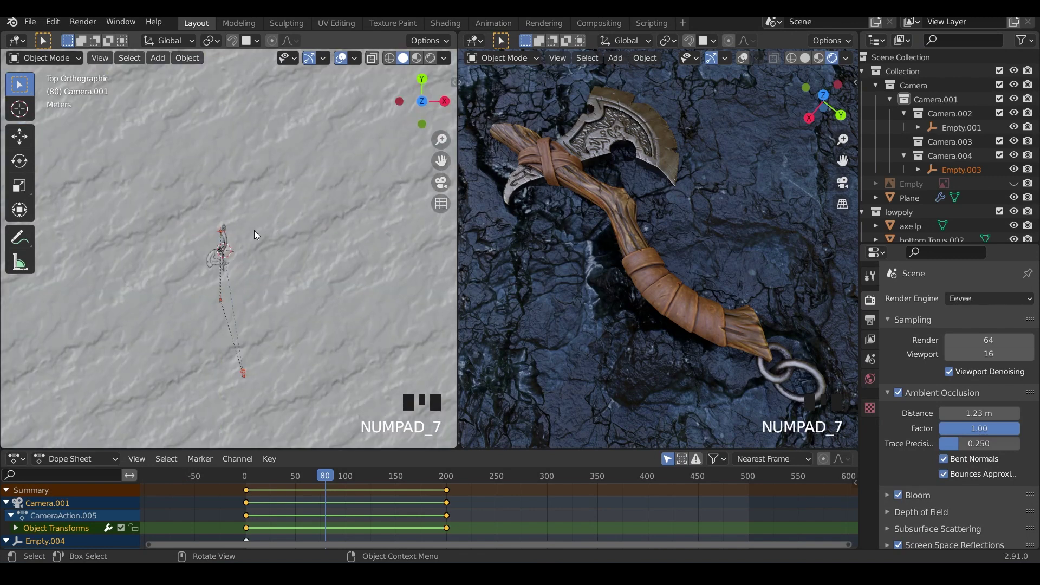
key("g")
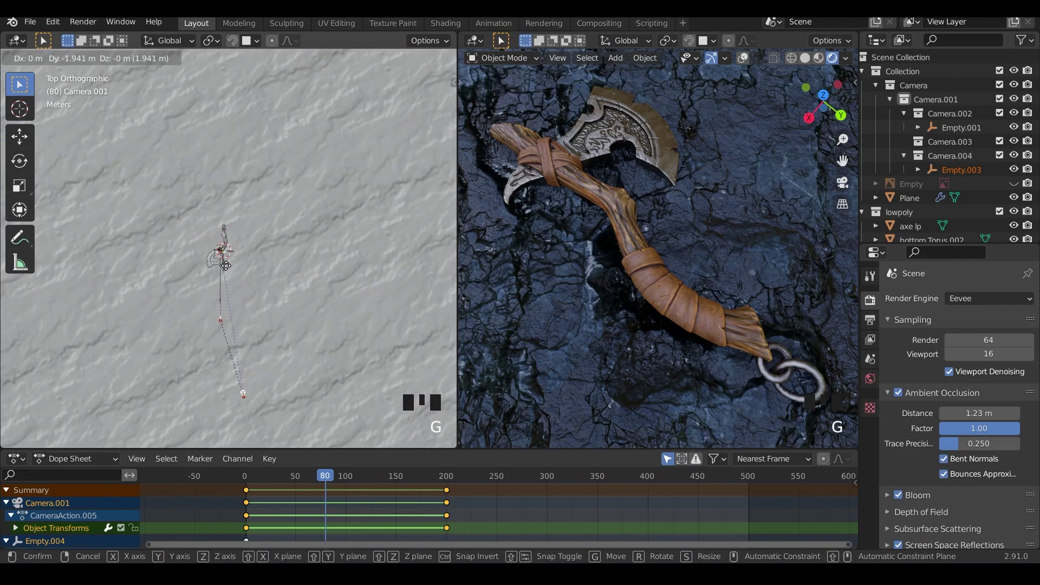
left_click(309, 422)
mouse_move(245, 477)
left_mouse_down()
mouse_move(435, 479)
mouse_move(258, 479)
left_mouse_up()
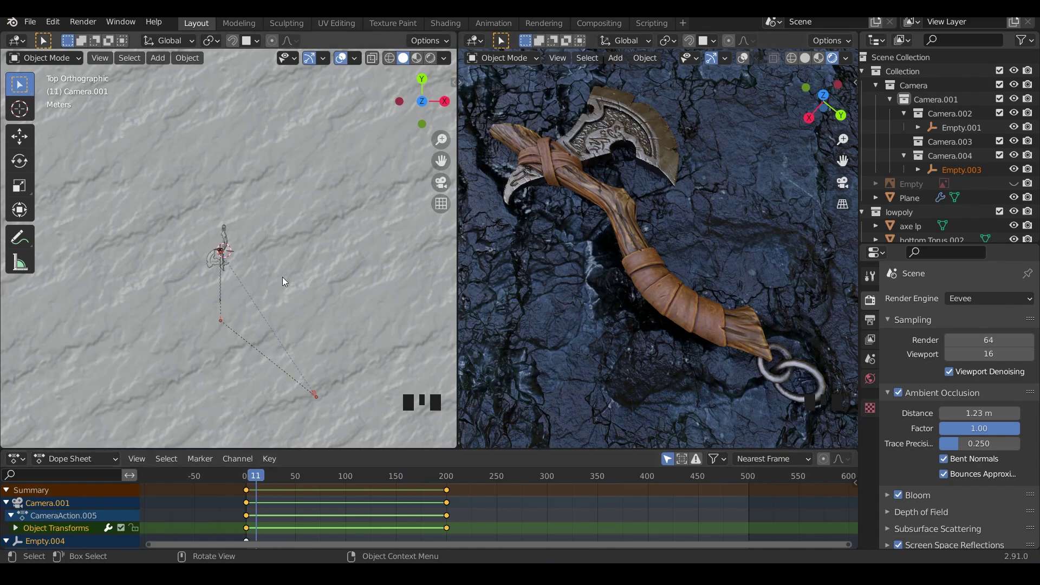
left_click(316, 398)
key("ctrl+KP_0")
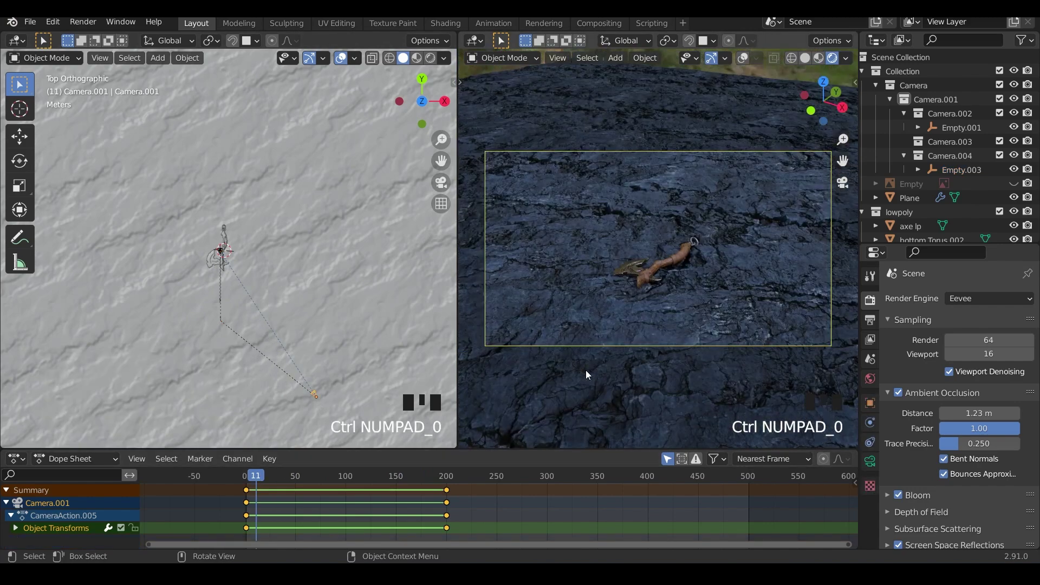
Step: Move Camera.001 to a new start position and key its Location & Rotation at frame 1
mouse_move(256, 482)
left_mouse_down()
mouse_move(445, 466)
mouse_move(262, 465)
mouse_move(248, 480)
left_mouse_up()
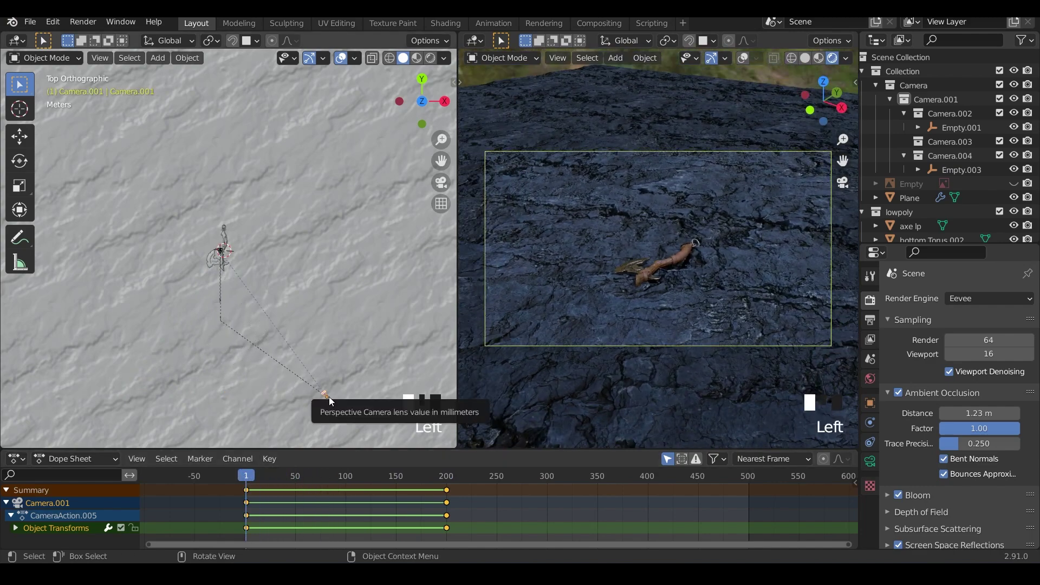
key("g")
left_click(269, 358)
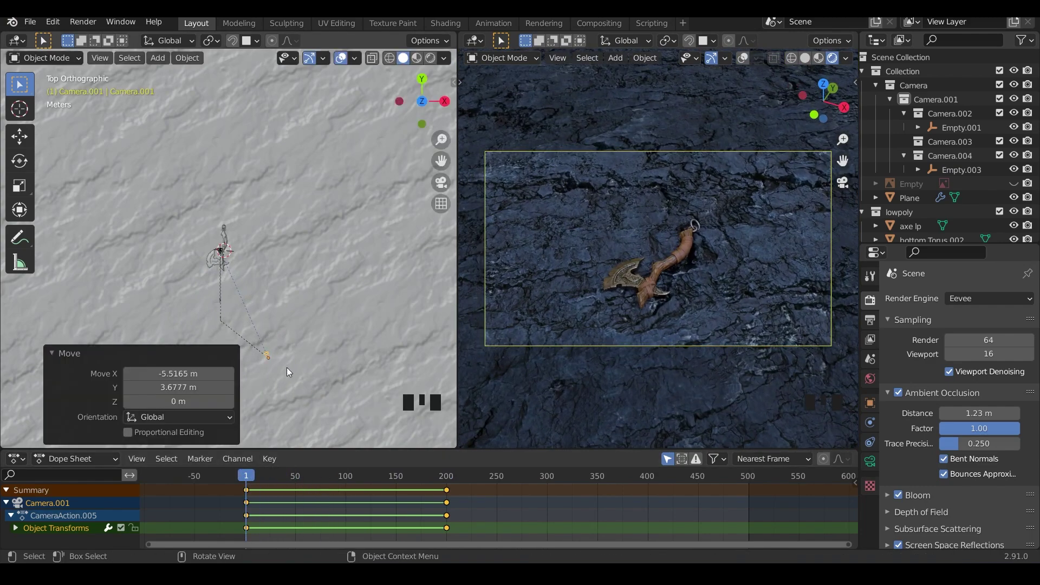
key("i")
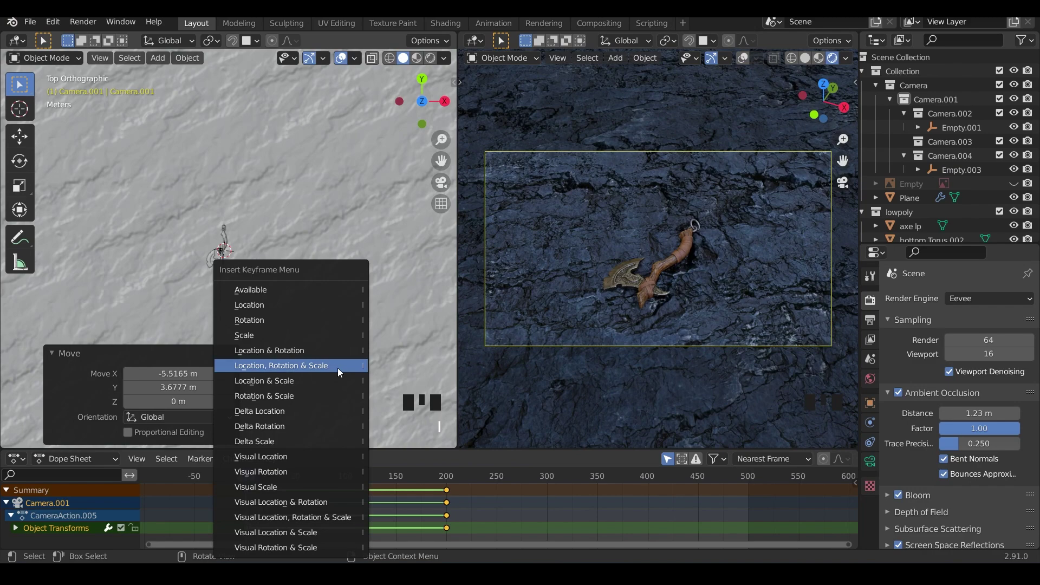
left_click(304, 350)
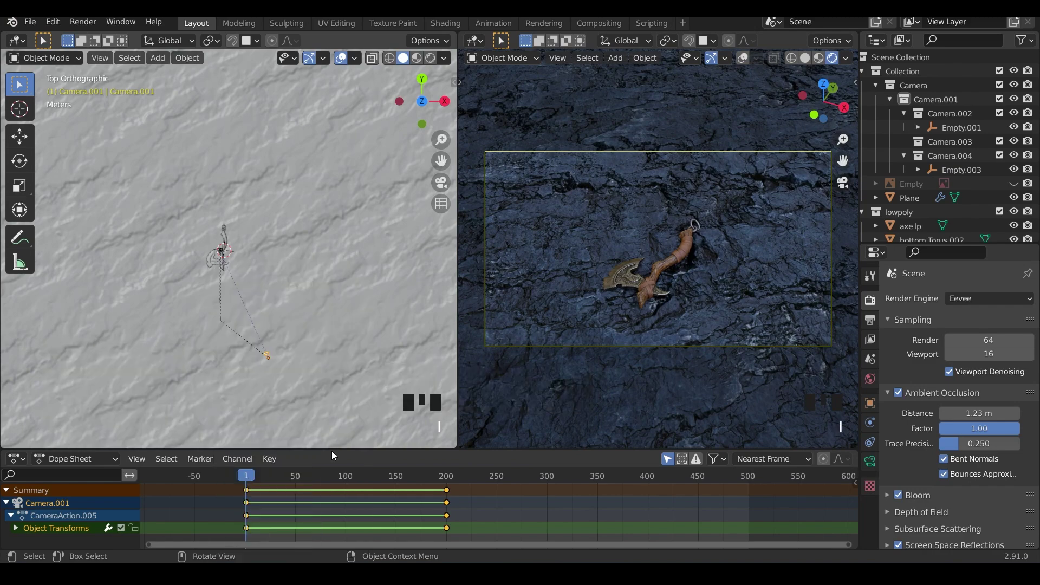
Step: At frame 200, move the camera to a new end position and key its Location & Rotation
left_click(448, 482)
key("g")
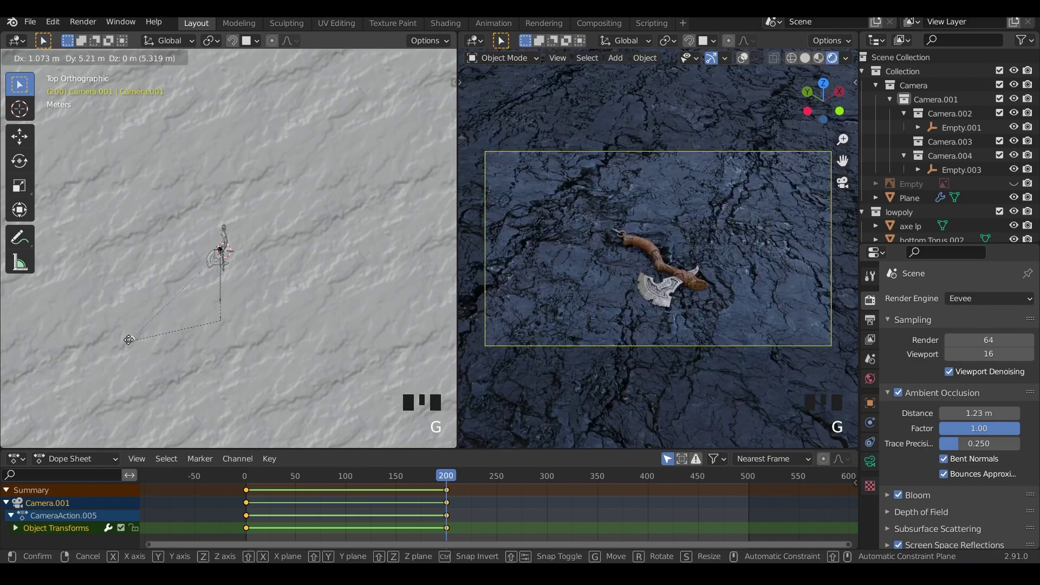
left_click(131, 337)
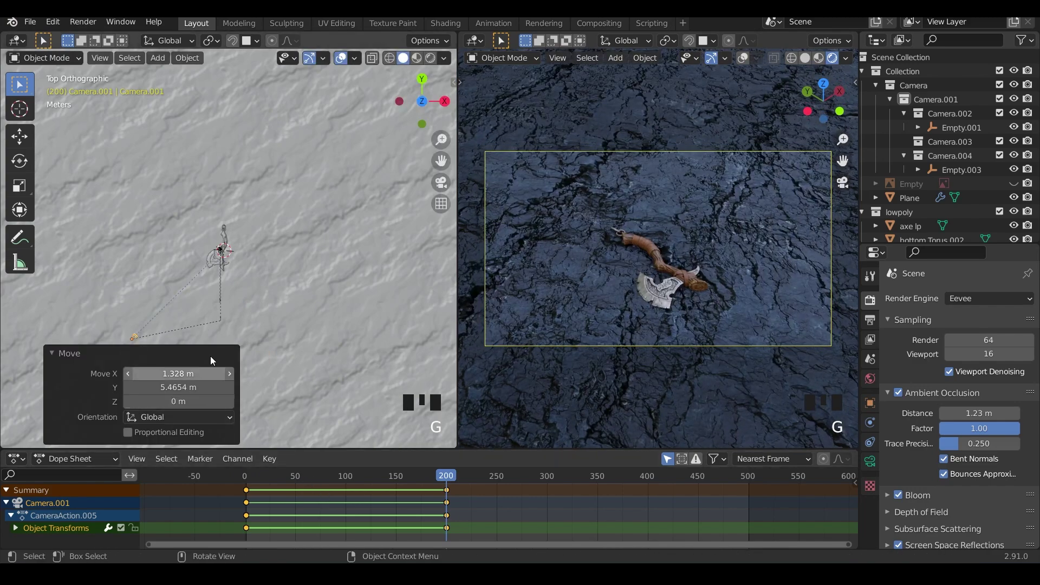
key("i")
left_click(240, 297)
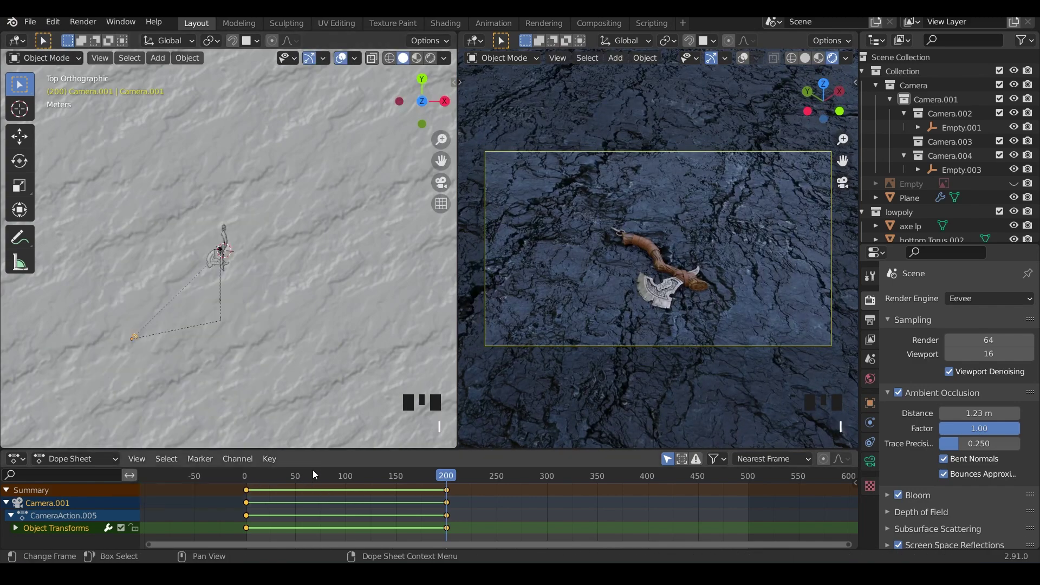
left_click_drag(265, 480, 448, 473)
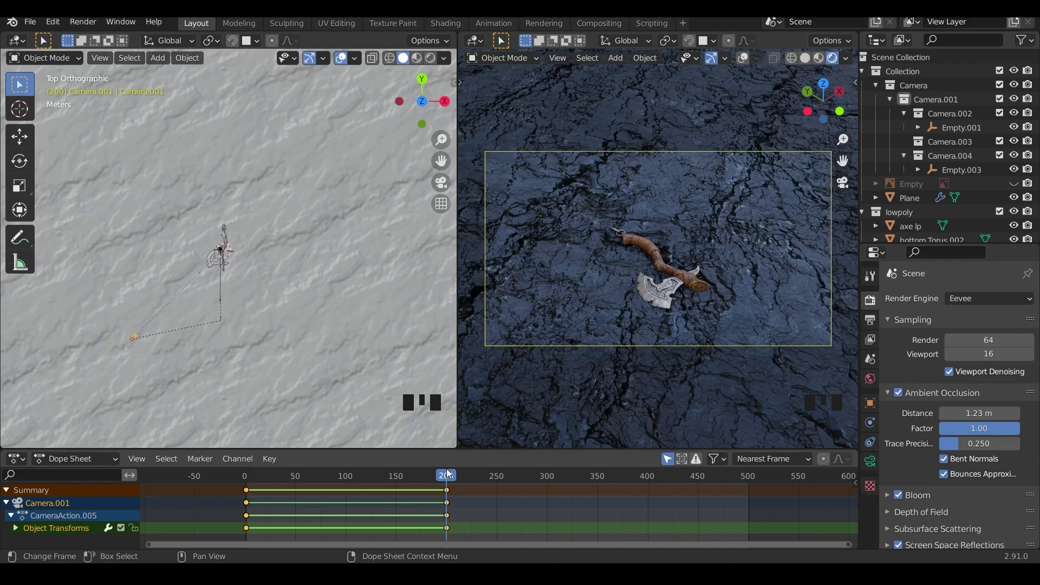